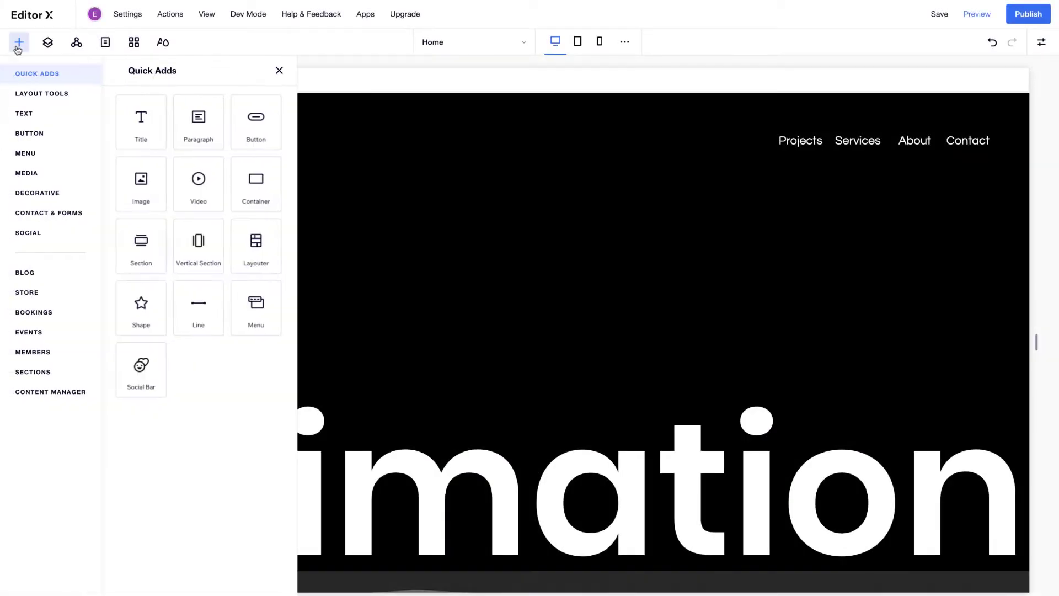
- Browse the Media video categories and open the VideoBox More Videos library
{"action": "left_click", "coordinate": [26, 173]}
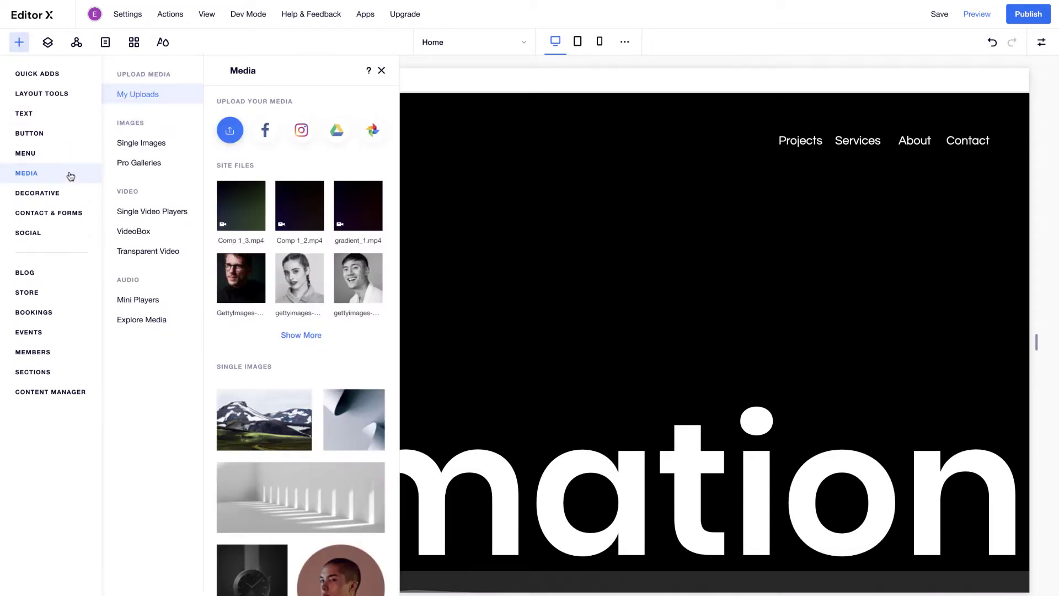
{"action": "left_click", "coordinate": [153, 211]}
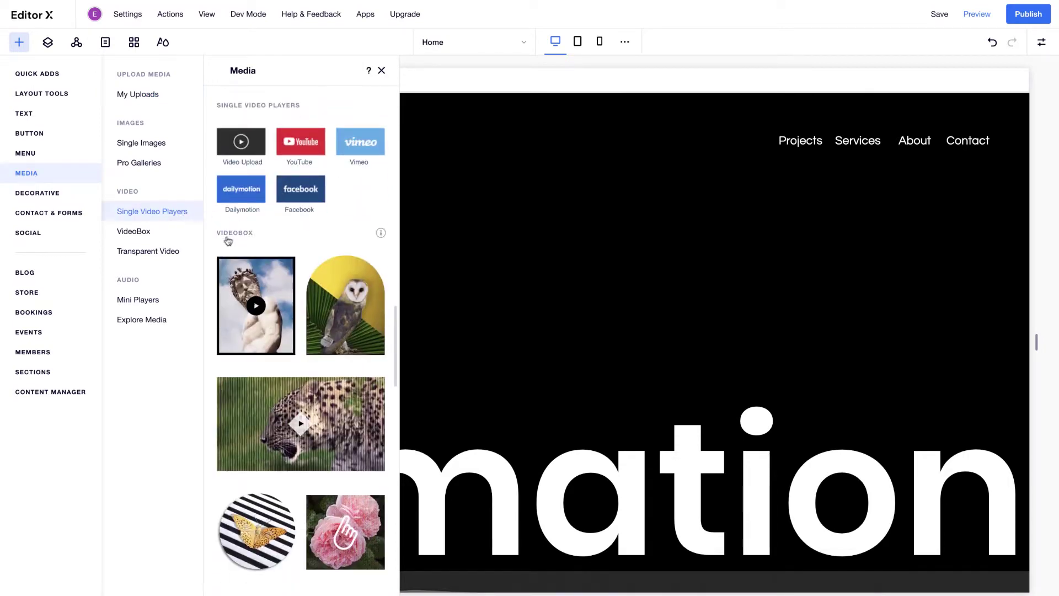
{"action": "left_click", "coordinate": [134, 232]}
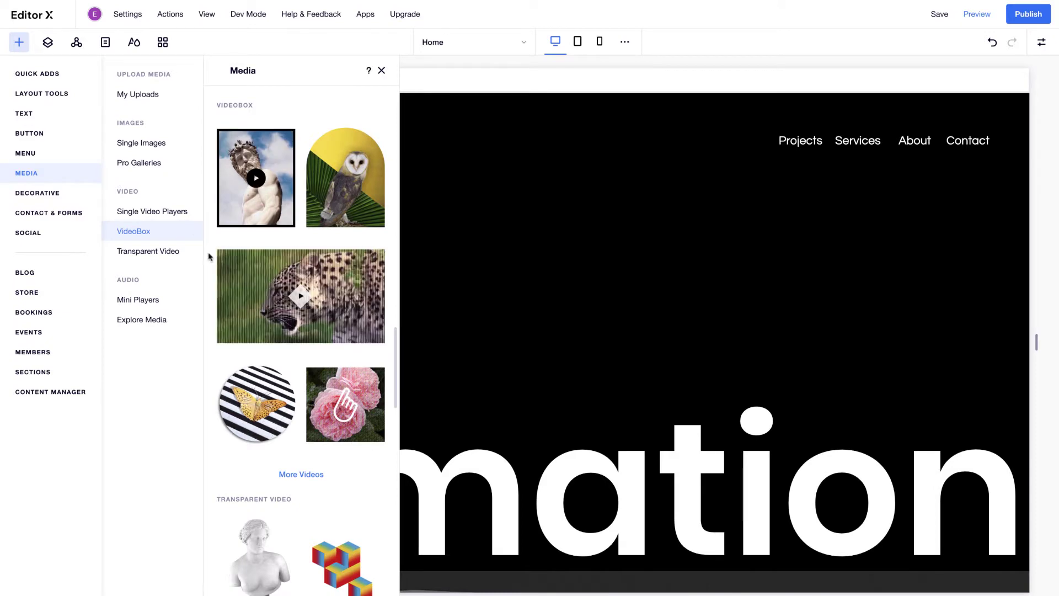
{"action": "left_click", "coordinate": [149, 251]}
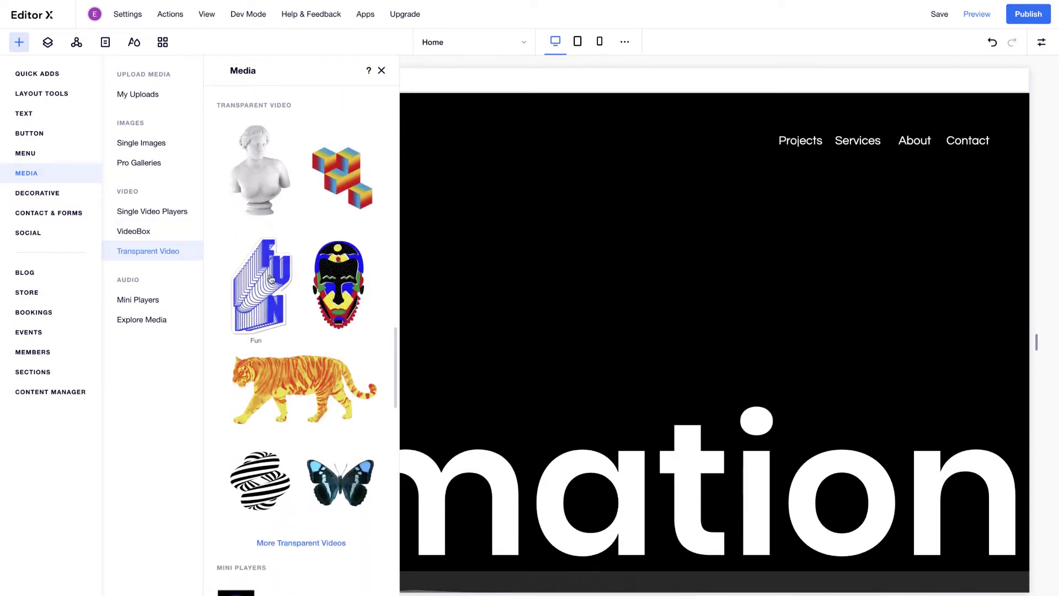
{"action": "left_click", "coordinate": [134, 230]}
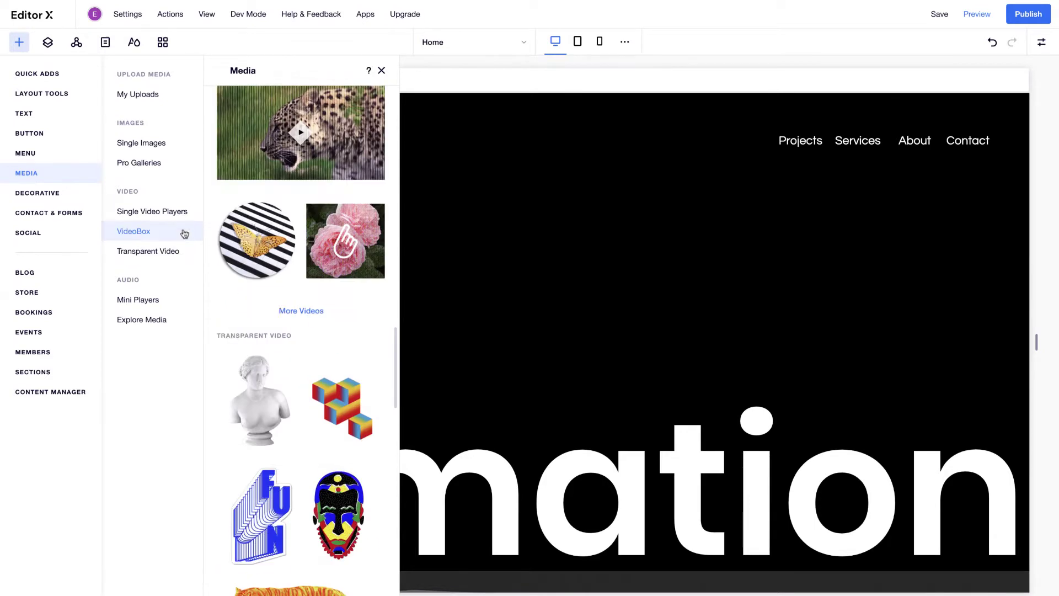
{"action": "left_click", "coordinate": [301, 478]}
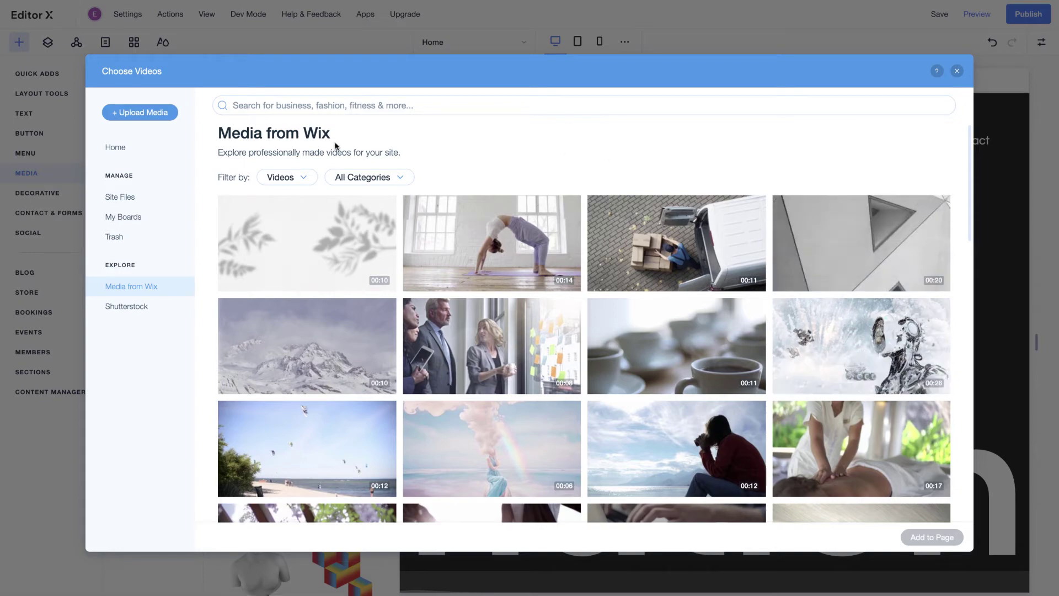
- Upload background.mp4 from the computer and add it to the page as a VideoBox
{"action": "left_click", "coordinate": [140, 112]}
{"action": "left_click", "coordinate": [548, 332]}
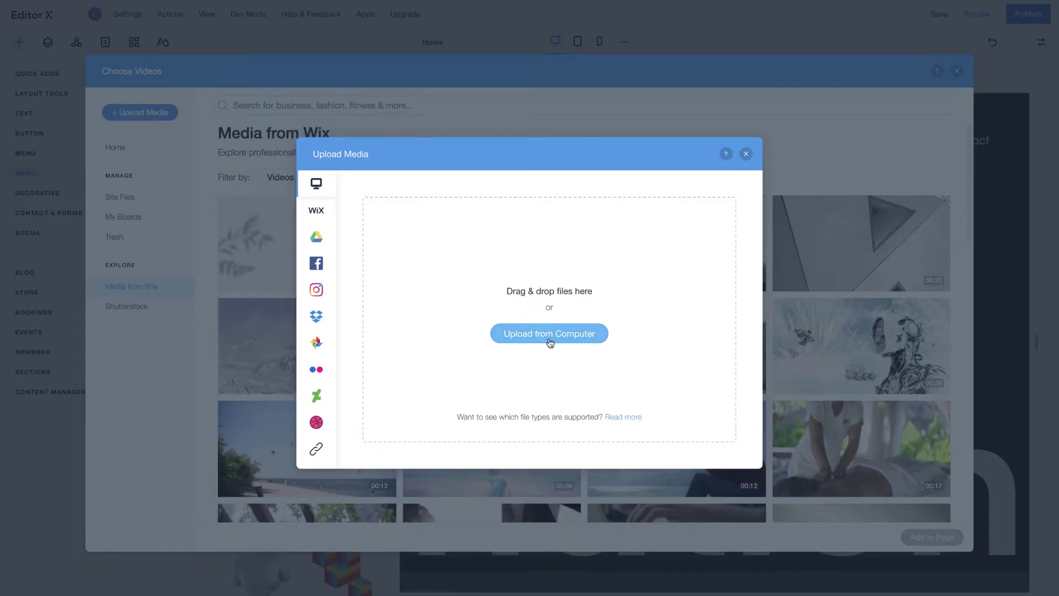
{"action": "left_click", "coordinate": [488, 42]}
{"action": "left_click", "coordinate": [723, 180]}
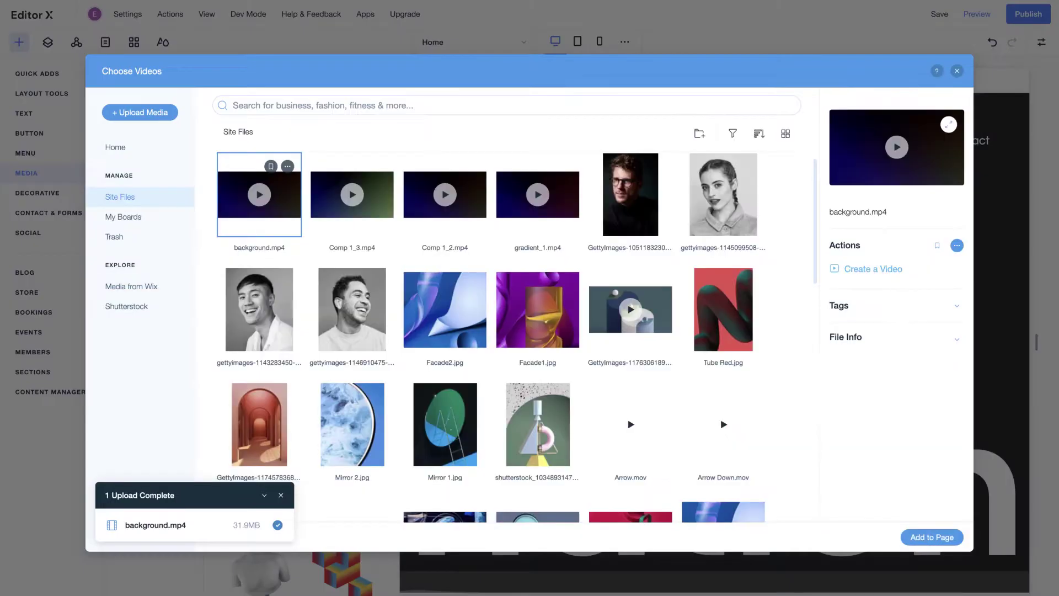
{"action": "left_click", "coordinate": [932, 537]}
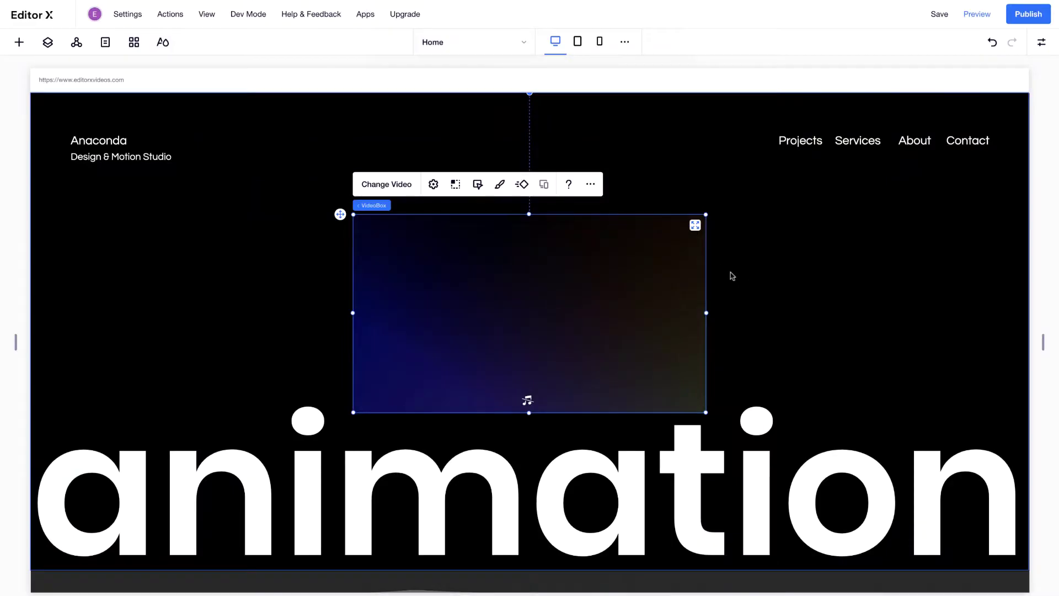
- Stretch the background VideoBox across the full hero section
{"action": "left_click", "coordinate": [695, 226]}
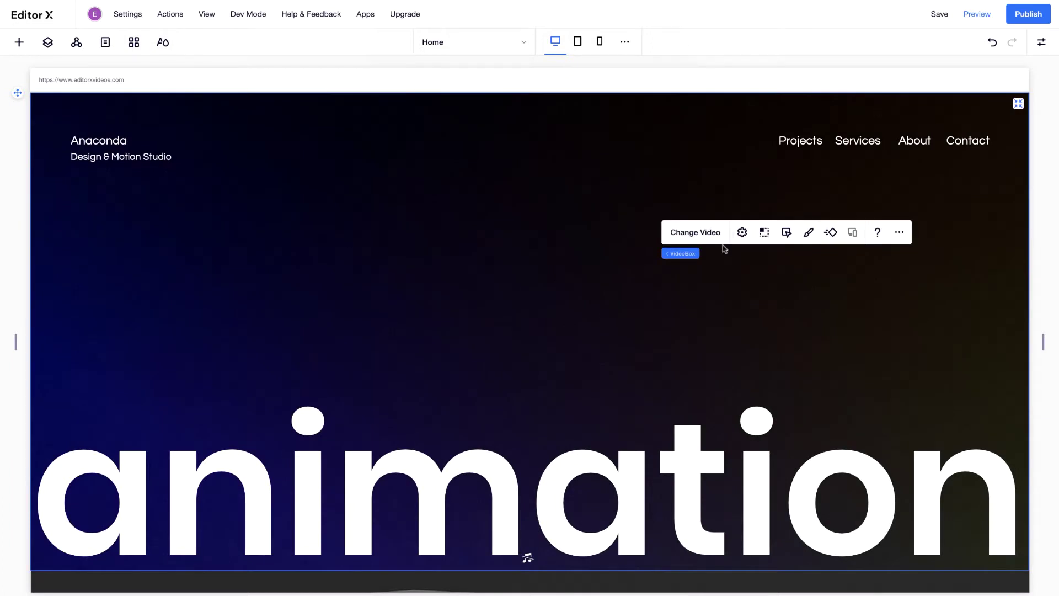
- Enter 'Gradient' as the background video's description in its settings
{"action": "left_click", "coordinate": [742, 232]}
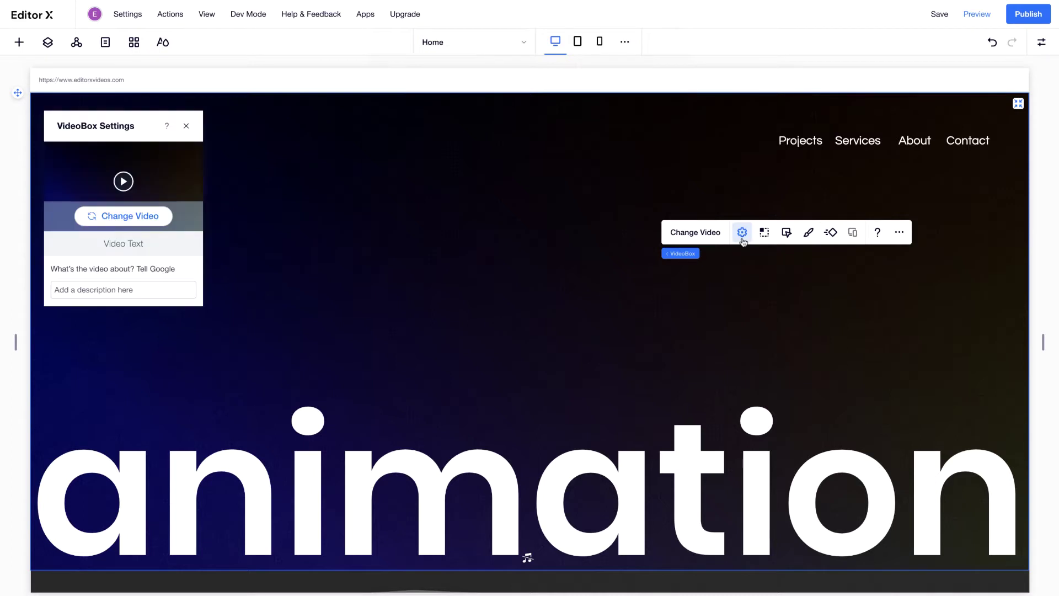
{"action": "left_click", "coordinate": [122, 290]}
{"action": "type", "text": "Gradient"}
{"action": "left_click", "coordinate": [764, 232]}
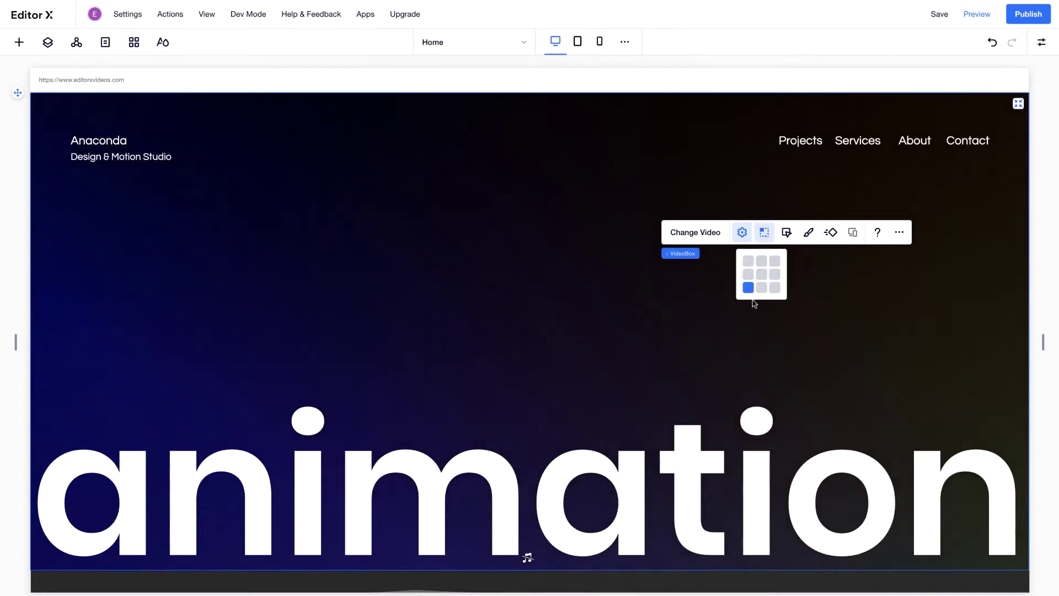
- Disable sound in the hero video's Behaviors, then preview the site
{"action": "left_click", "coordinate": [787, 232]}
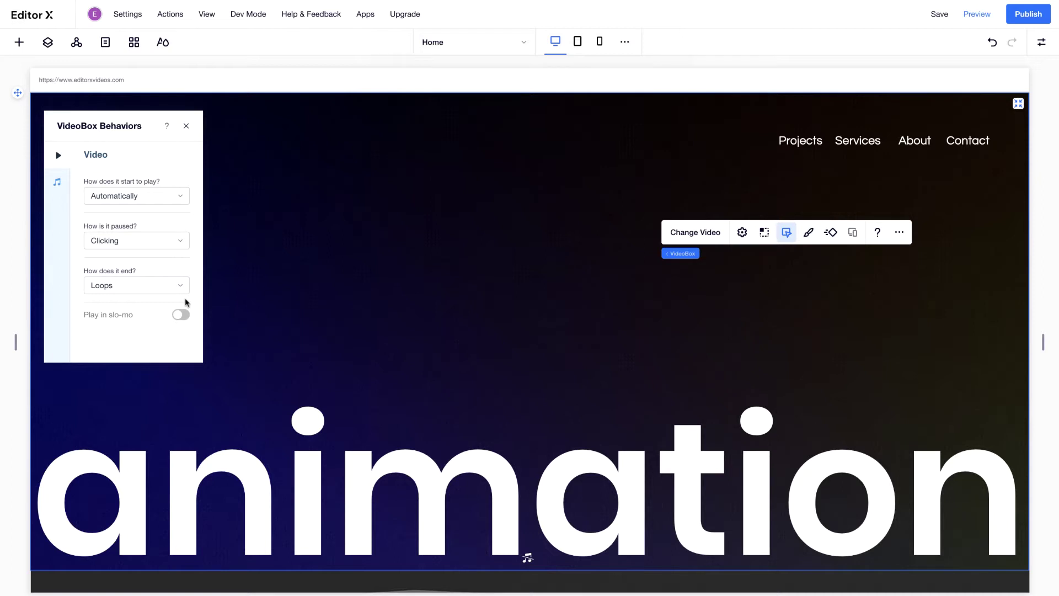
{"action": "left_click", "coordinate": [57, 182]}
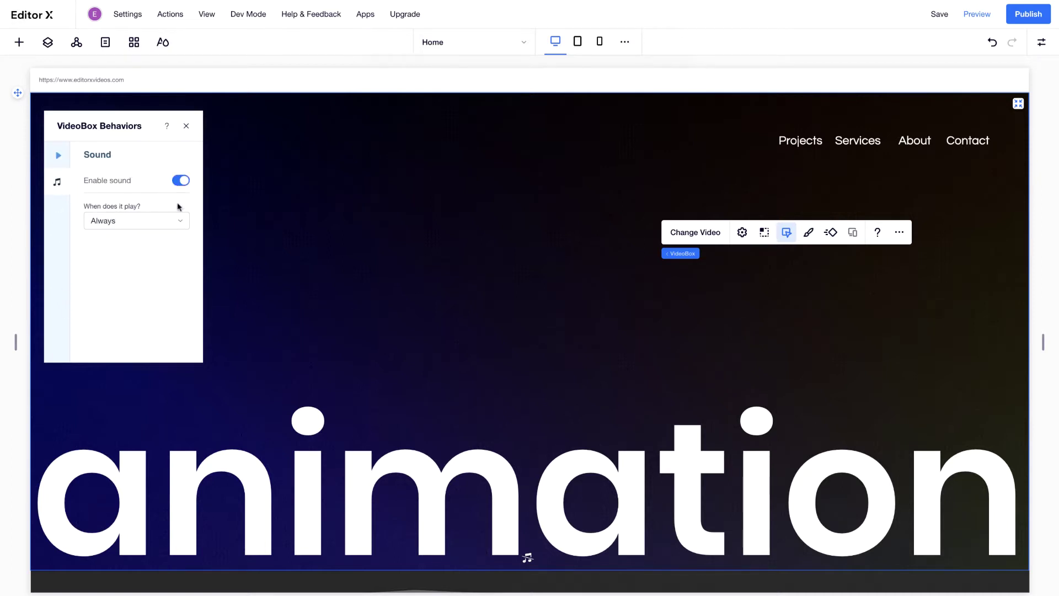
{"action": "left_click", "coordinate": [181, 180]}
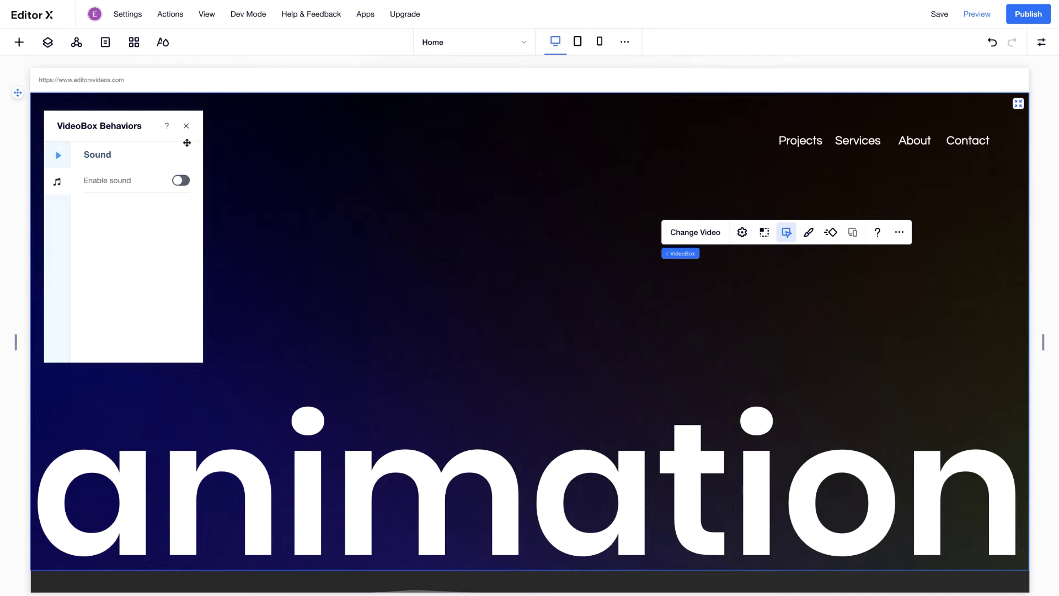
{"action": "left_click", "coordinate": [186, 127]}
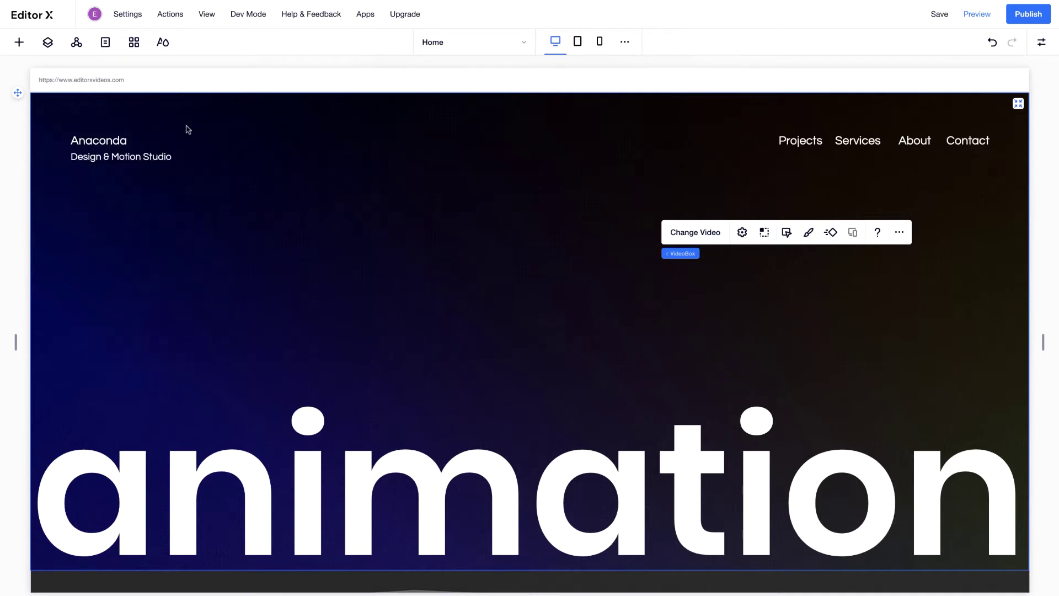
{"action": "left_click", "coordinate": [976, 14]}
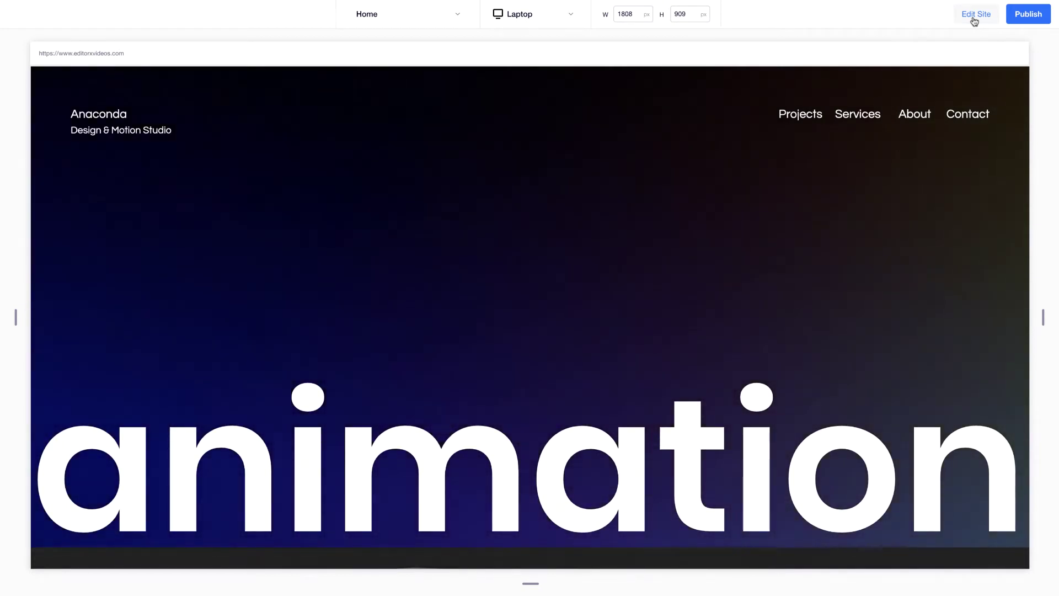
{"action": "left_click", "coordinate": [976, 13]}
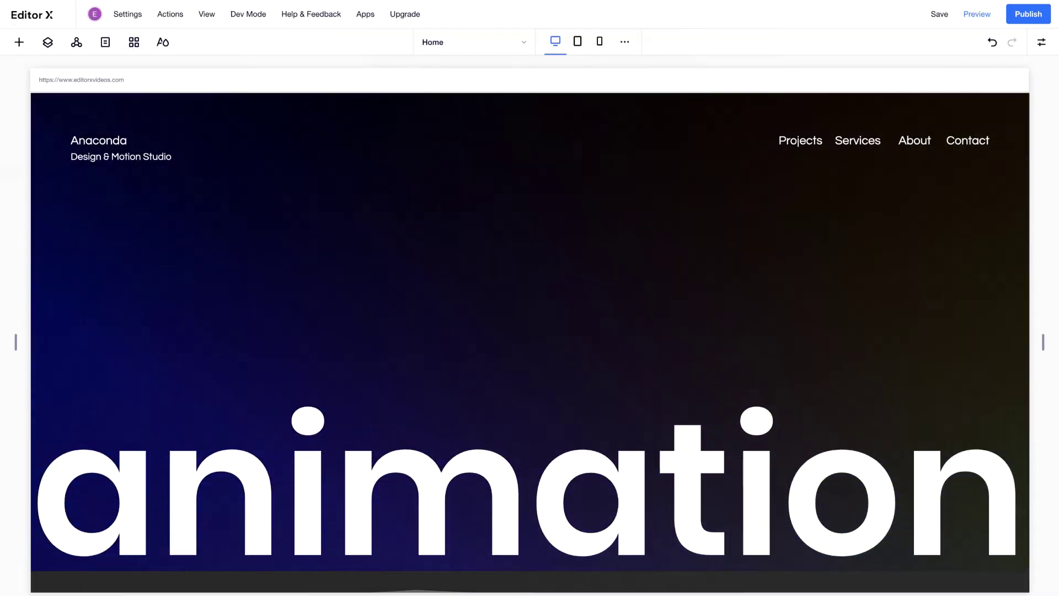
- Add the Transforming Hoop transparent video from the library to the hero
{"action": "left_click", "coordinate": [19, 42]}
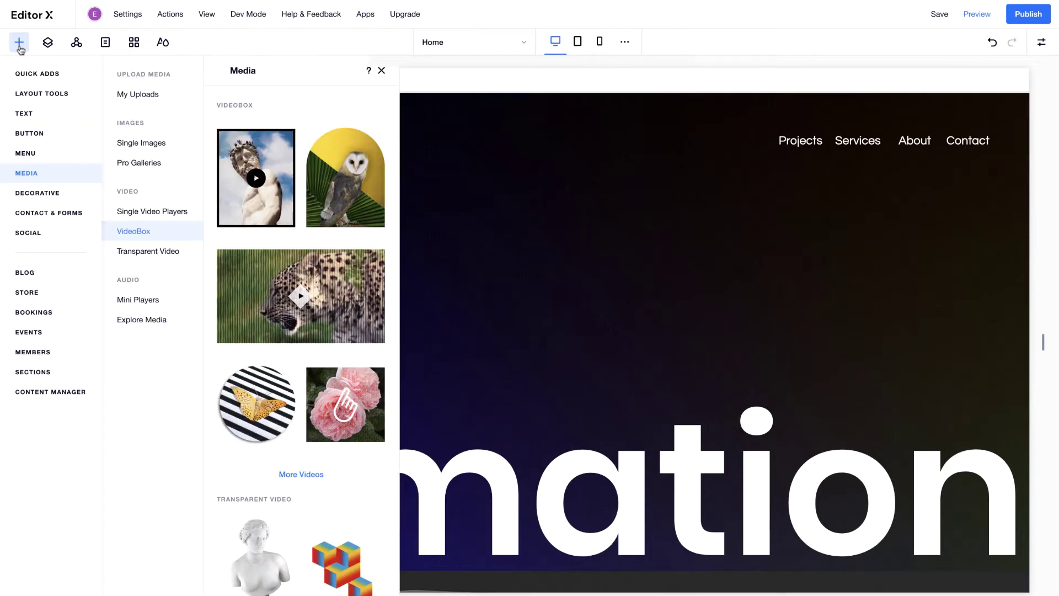
{"action": "left_click", "coordinate": [148, 251]}
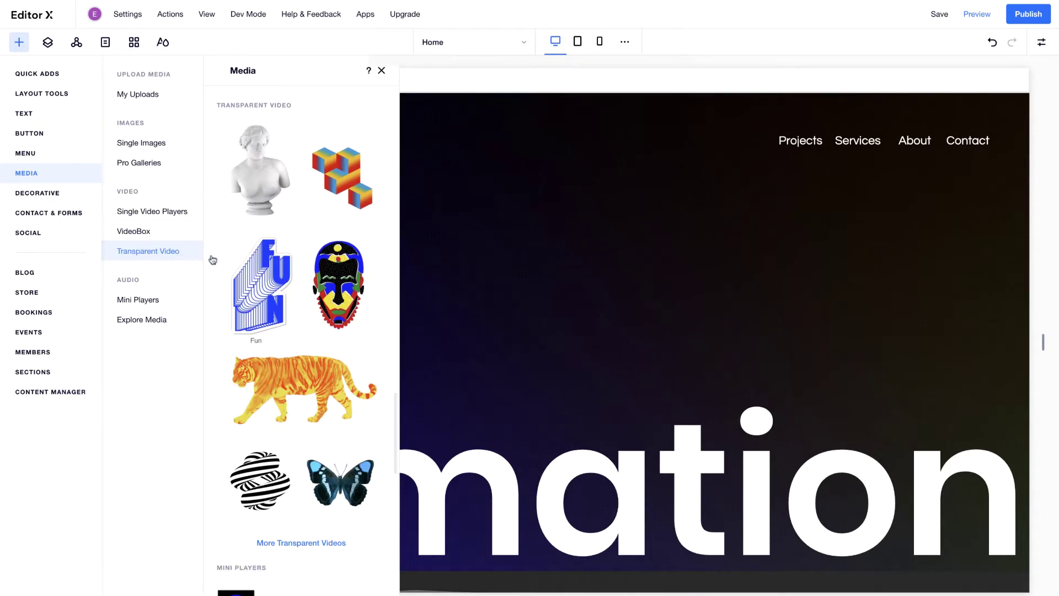
{"action": "left_click", "coordinate": [295, 544]}
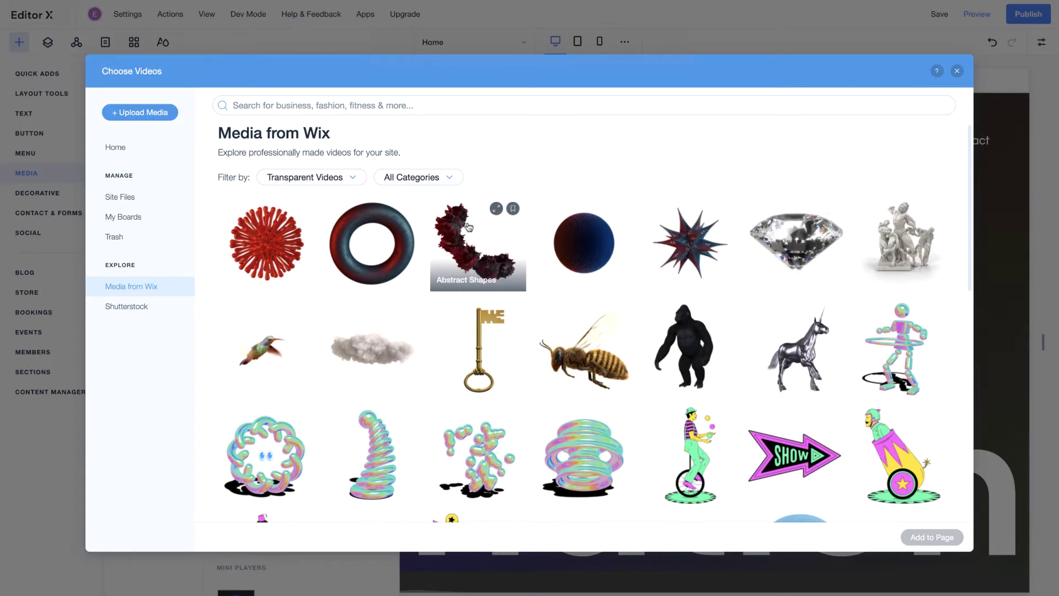
{"action": "left_click", "coordinate": [386, 243]}
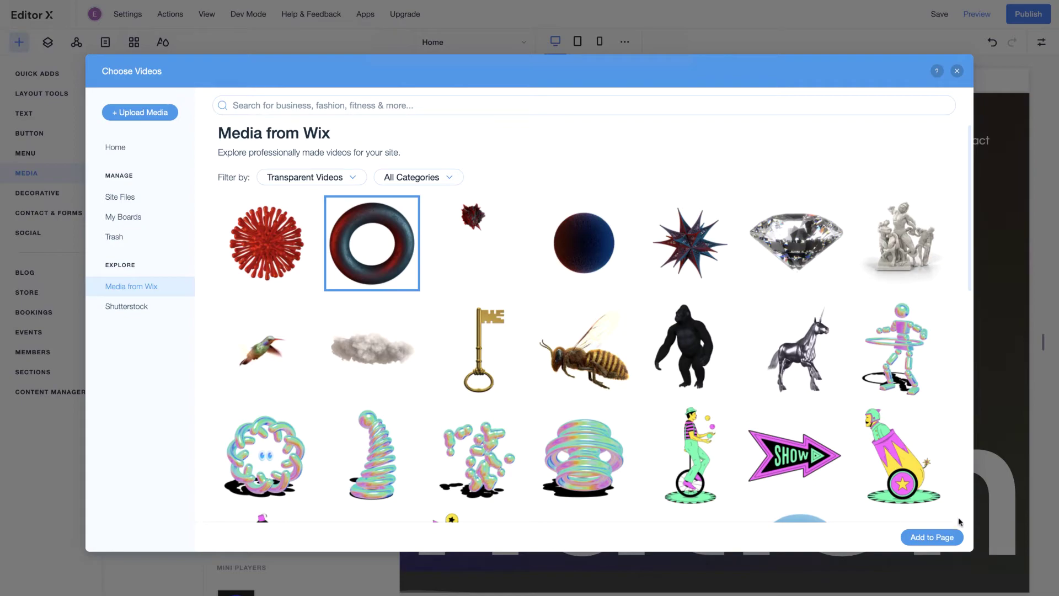
{"action": "left_click", "coordinate": [931, 537]}
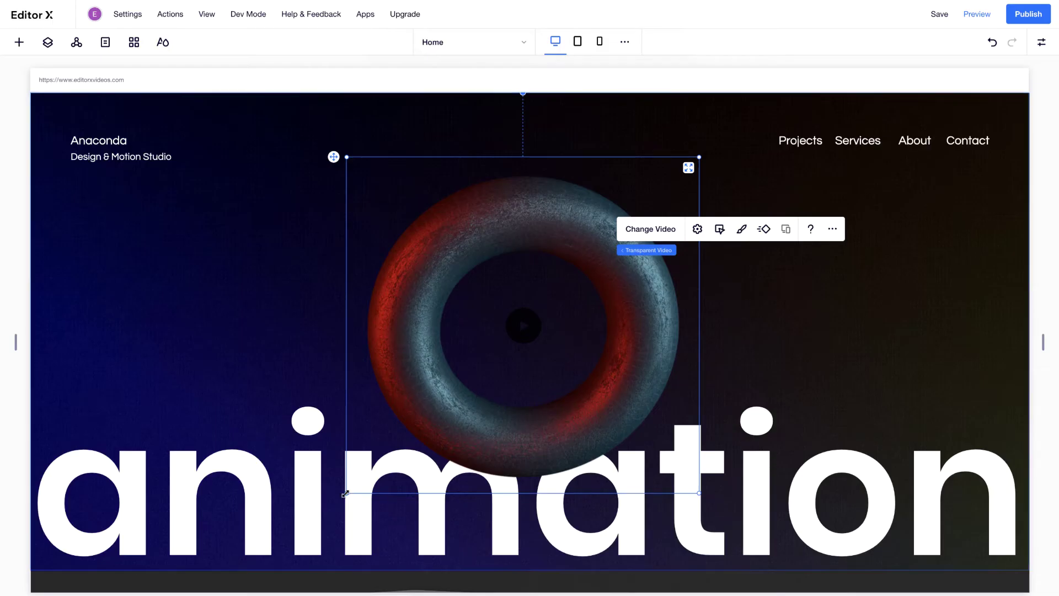
- Set the hoop video to 35% width and center it vertically in the hero
{"action": "left_click_drag", "start_coordinate": [519, 316], "coordinate": [538, 307]}
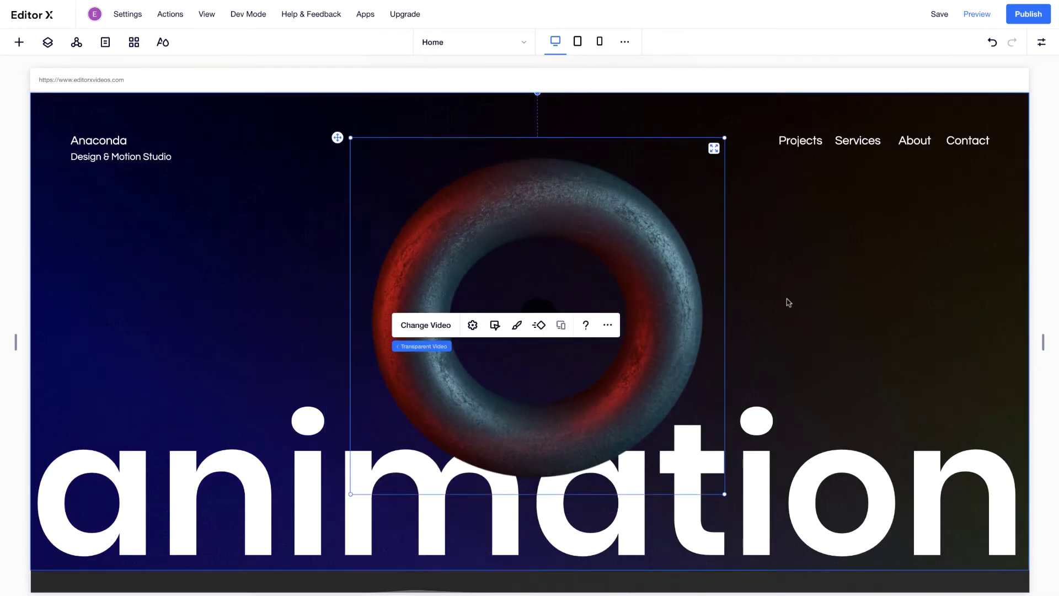
{"action": "left_click", "coordinate": [1042, 42]}
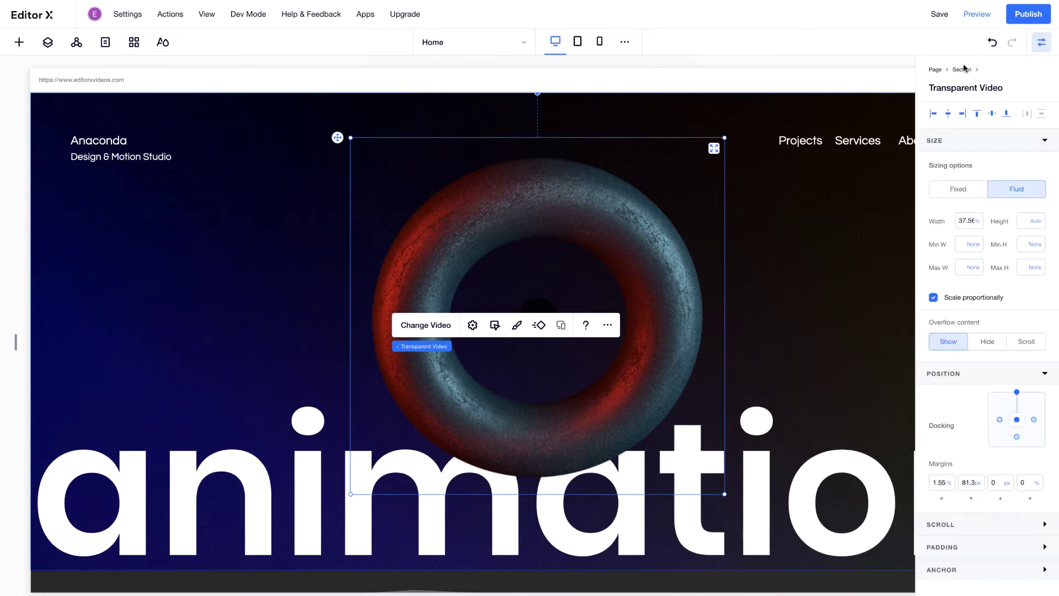
{"action": "left_click", "coordinate": [967, 221]}
{"action": "type", "text": "35"}
{"action": "key", "text": "Return"}
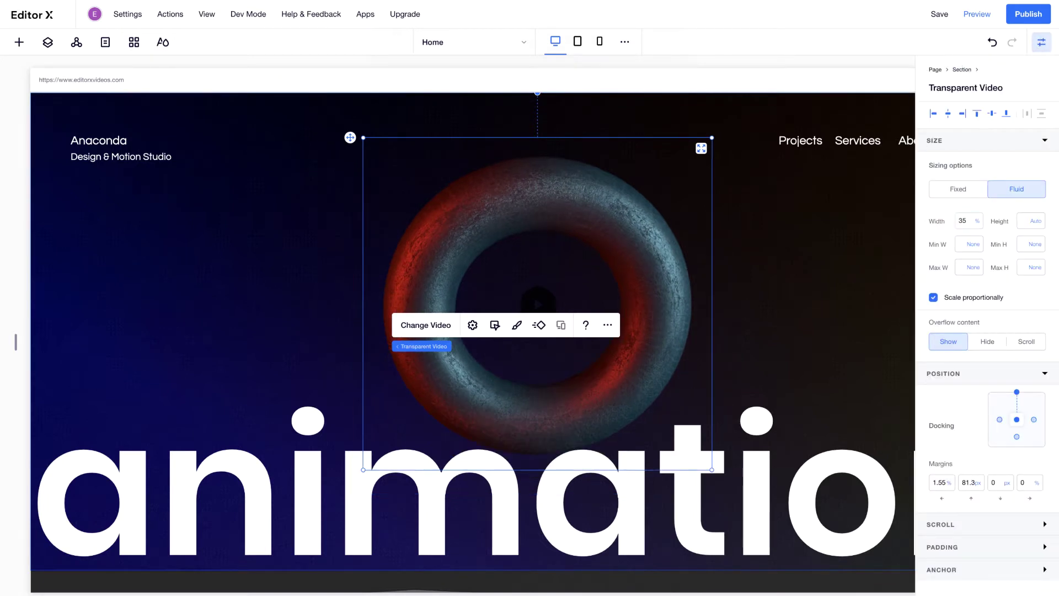
{"action": "left_click", "coordinate": [992, 113]}
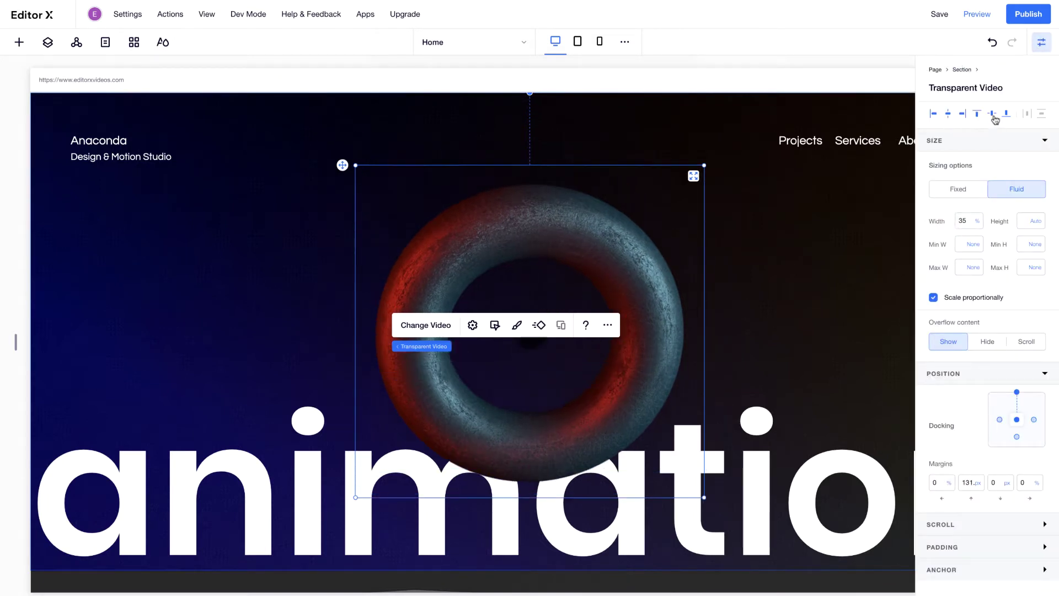
{"action": "left_click", "coordinate": [1041, 42]}
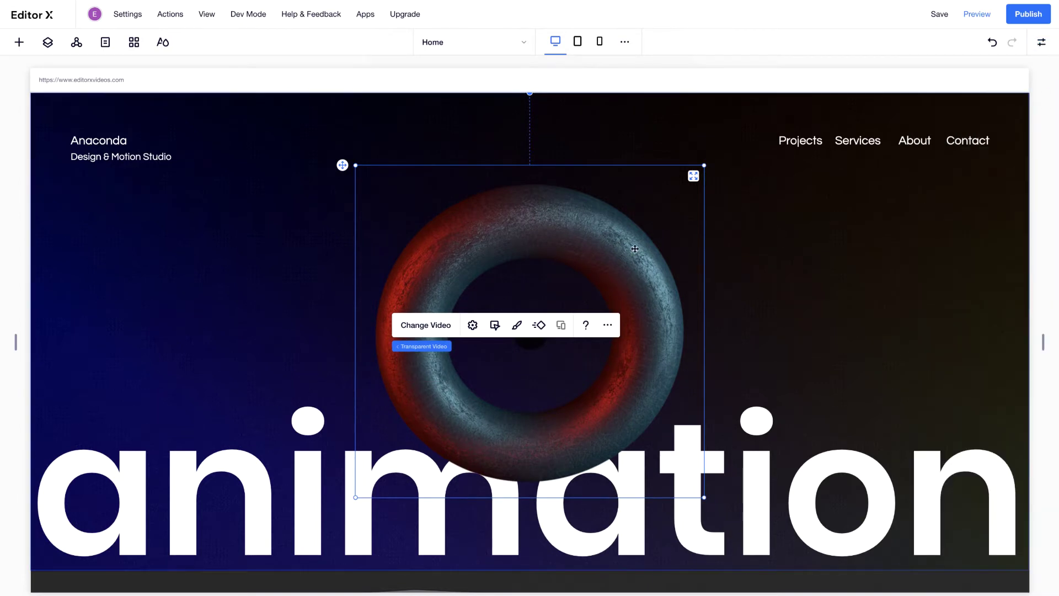
{"action": "left_click", "coordinate": [517, 324]}
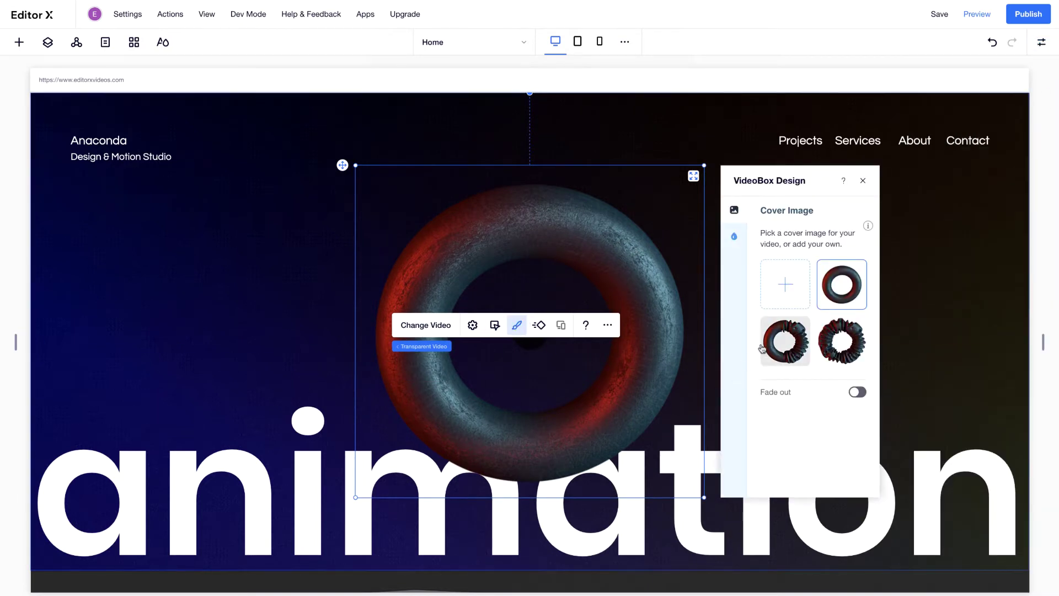
- Recolor the hoop video in Hue style, shifting the hue and raising saturation
{"action": "left_click", "coordinate": [733, 238]}
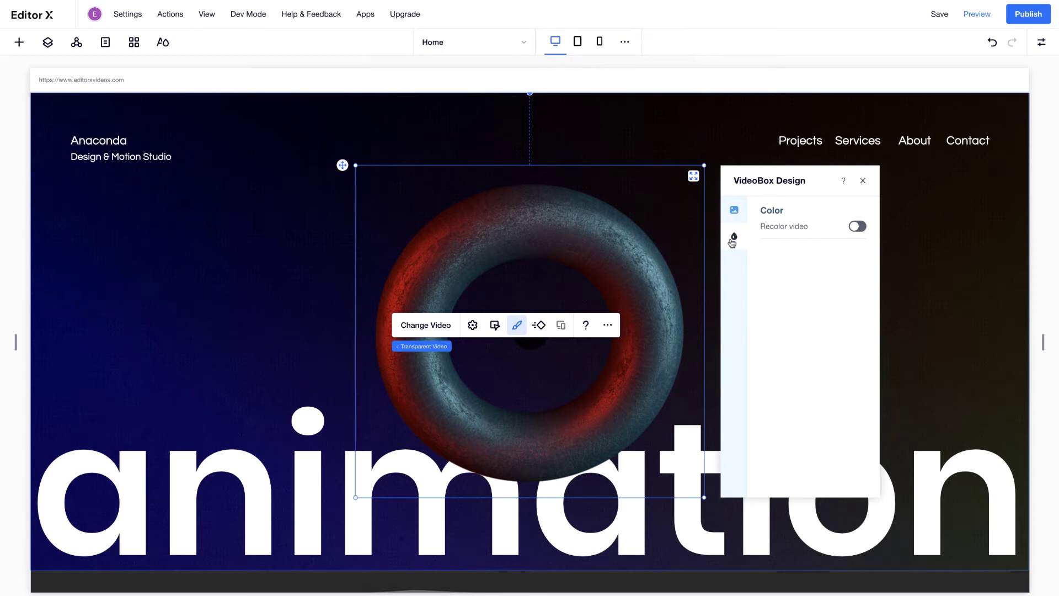
{"action": "left_click", "coordinate": [856, 226]}
{"action": "left_click", "coordinate": [786, 282]}
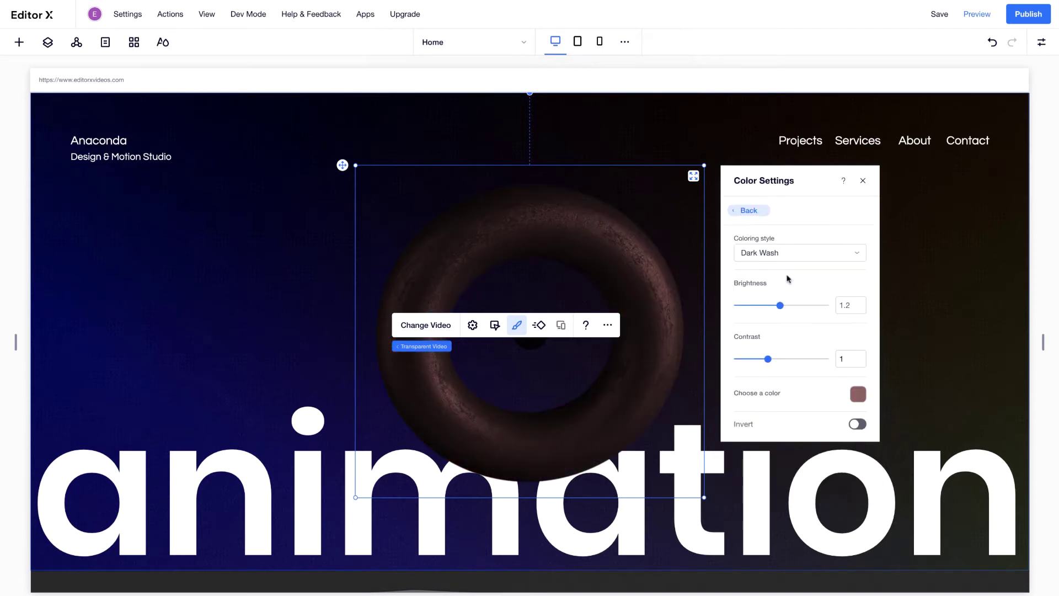
{"action": "left_click", "coordinate": [799, 252]}
{"action": "left_click", "coordinate": [795, 319]}
{"action": "left_click_drag", "start_coordinate": [767, 304], "coordinate": [828, 305]}
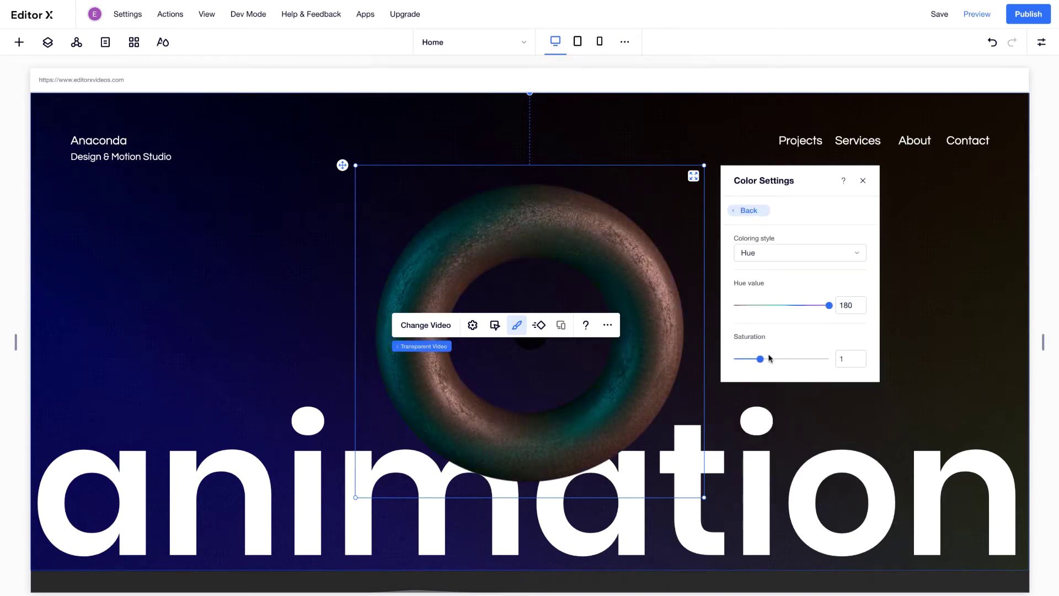
{"action": "left_click_drag", "start_coordinate": [761, 359], "coordinate": [778, 359]}
{"action": "left_click", "coordinate": [863, 181]}
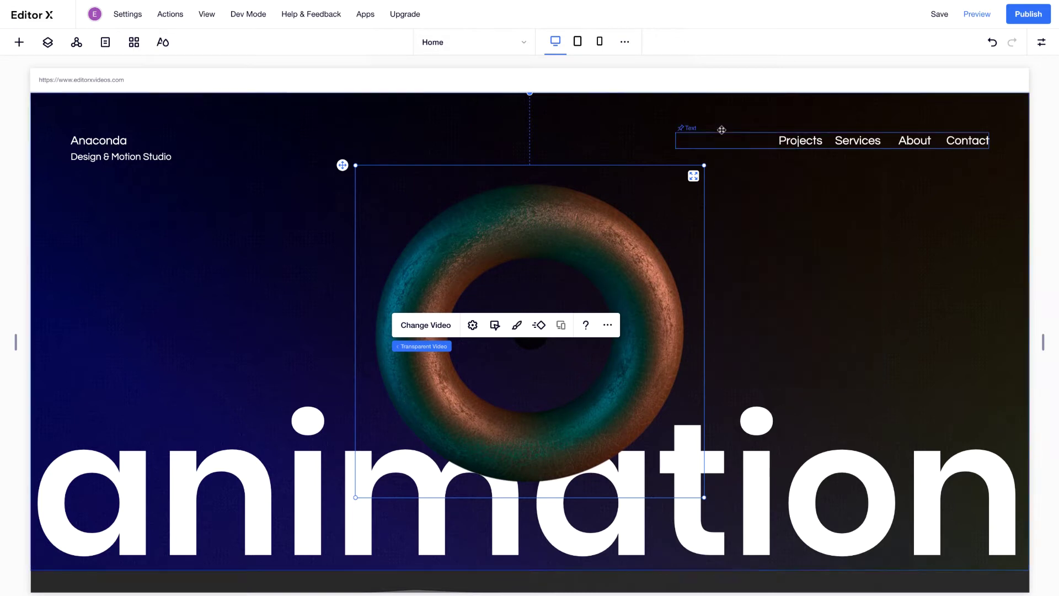
- Move 'animation' above 'Transparent Video' in Layers and preview the hero
{"action": "left_click", "coordinate": [48, 41]}
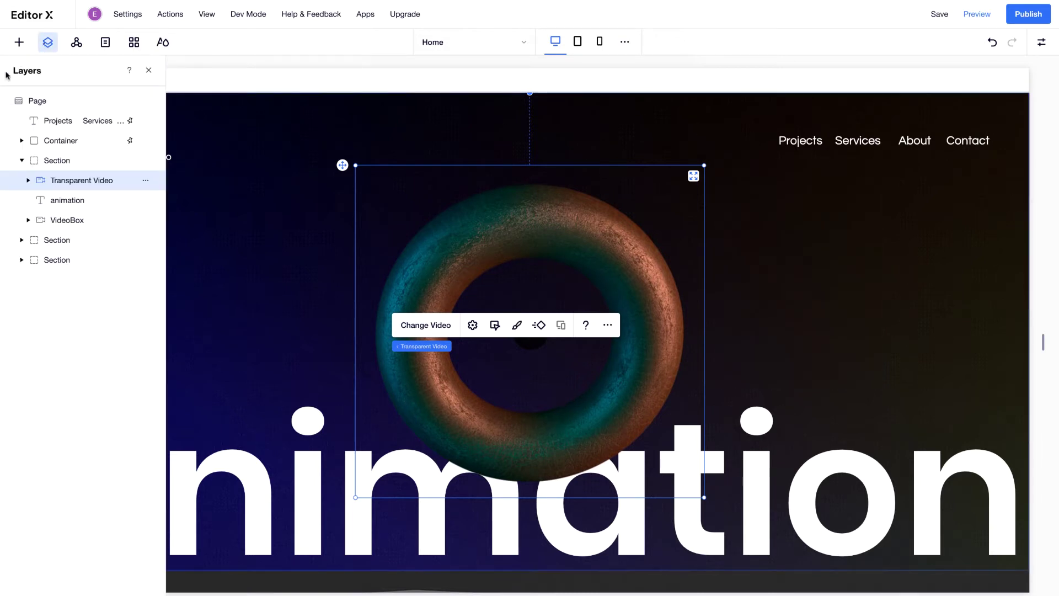
{"action": "left_click_drag", "start_coordinate": [68, 200], "coordinate": [73, 177]}
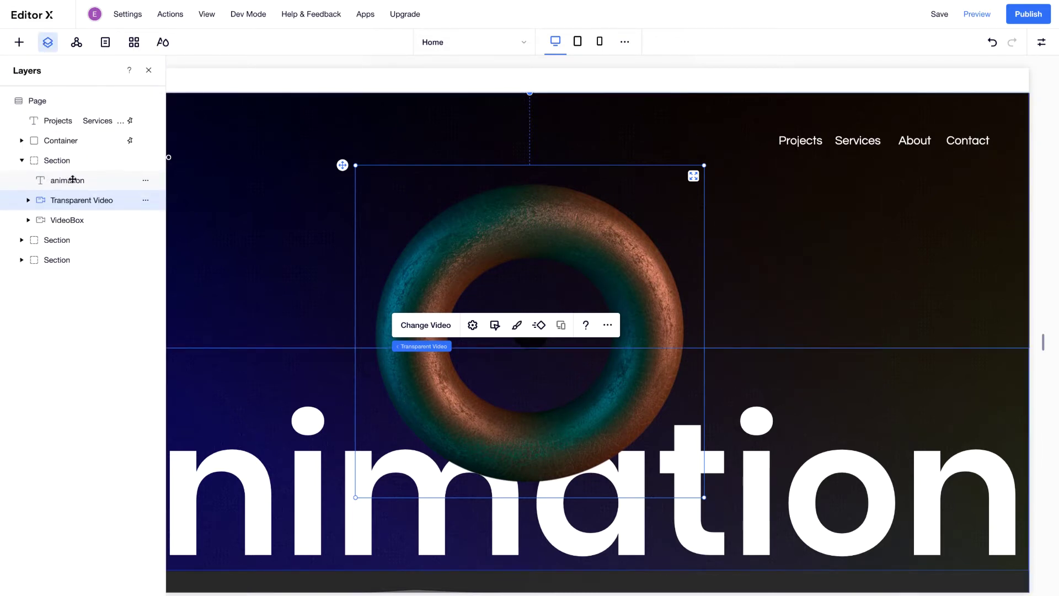
{"action": "left_click", "coordinate": [147, 70]}
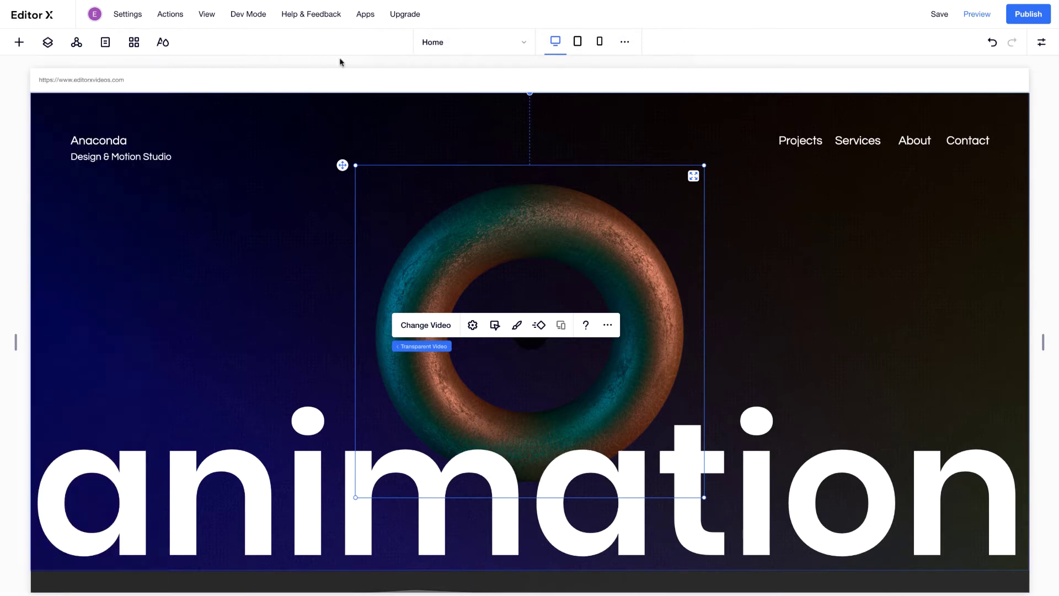
{"action": "left_click", "coordinate": [977, 14]}
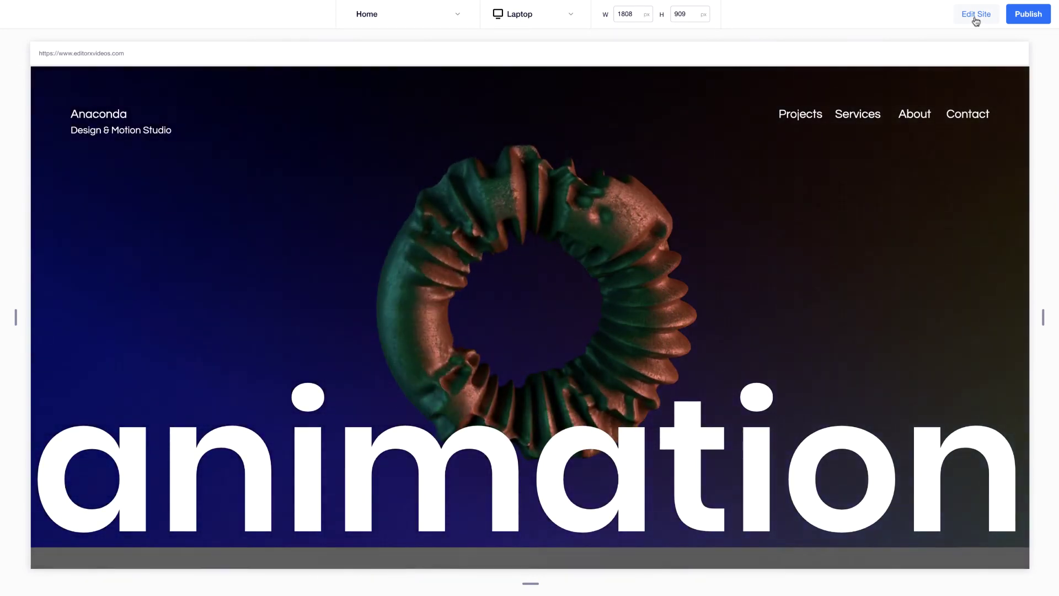
{"action": "left_click", "coordinate": [977, 14]}
{"action": "scroll", "coordinate": [1046, 495], "scroll_direction": "down", "scroll_amount": 5}
{"action": "scroll", "coordinate": [1047, 495], "scroll_direction": "down", "scroll_amount": 5}
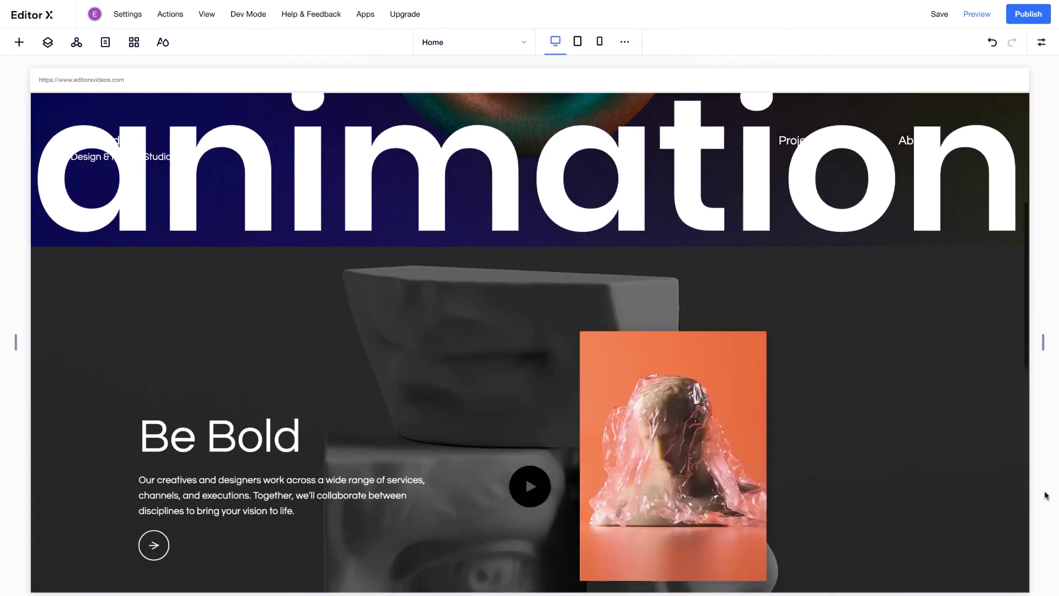
{"action": "scroll", "coordinate": [1046, 495], "scroll_direction": "down", "scroll_amount": 5}
- Drop an owl VideoBox into the Be Bold section and shrink it
{"action": "left_click", "coordinate": [19, 42]}
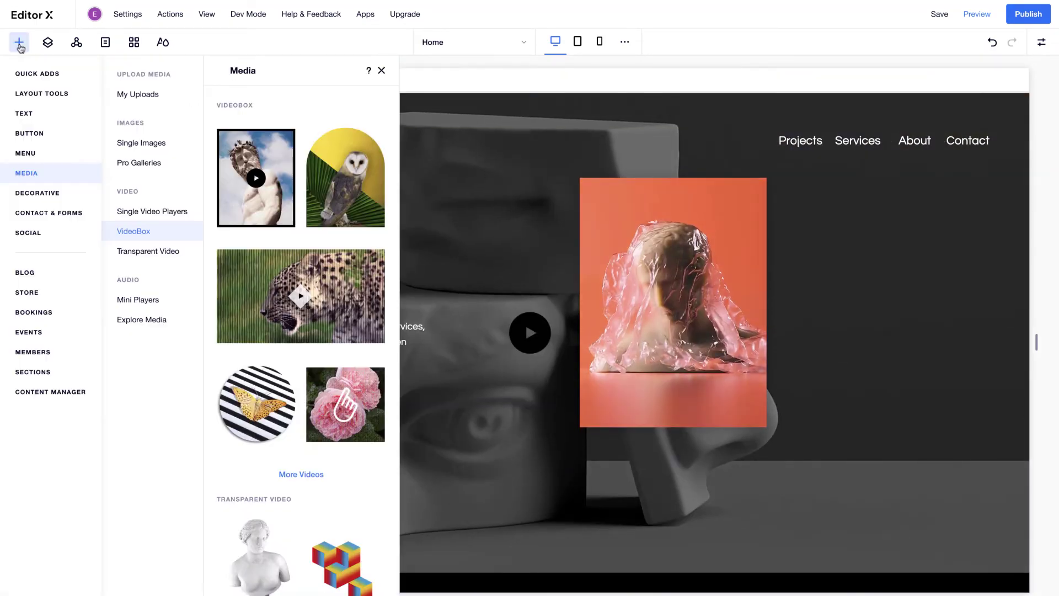
{"action": "left_click_drag", "start_coordinate": [345, 177], "coordinate": [894, 365]}
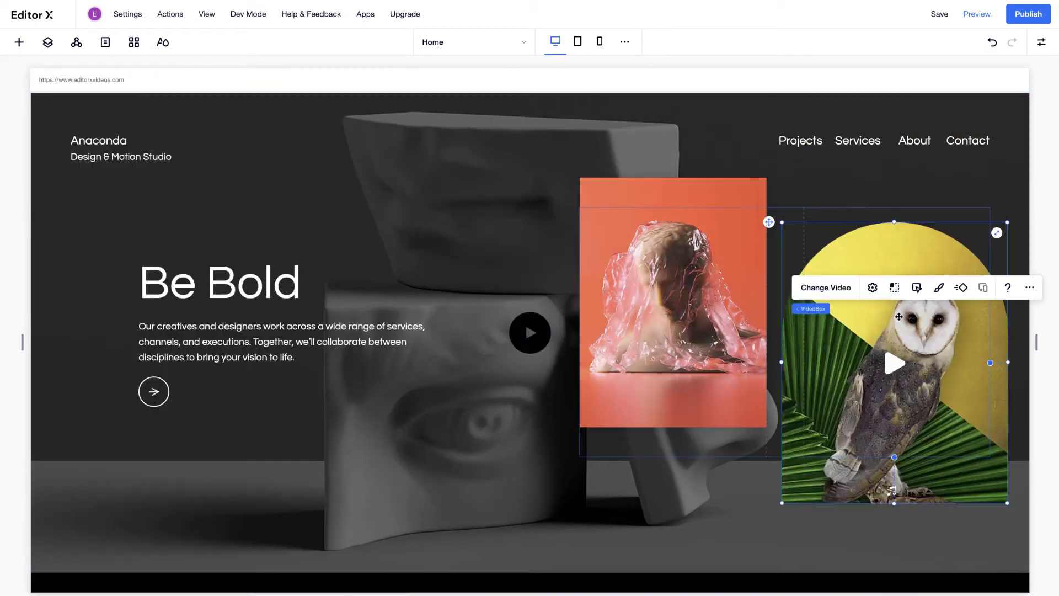
{"action": "left_click_drag", "start_coordinate": [1008, 222], "coordinate": [990, 249]}
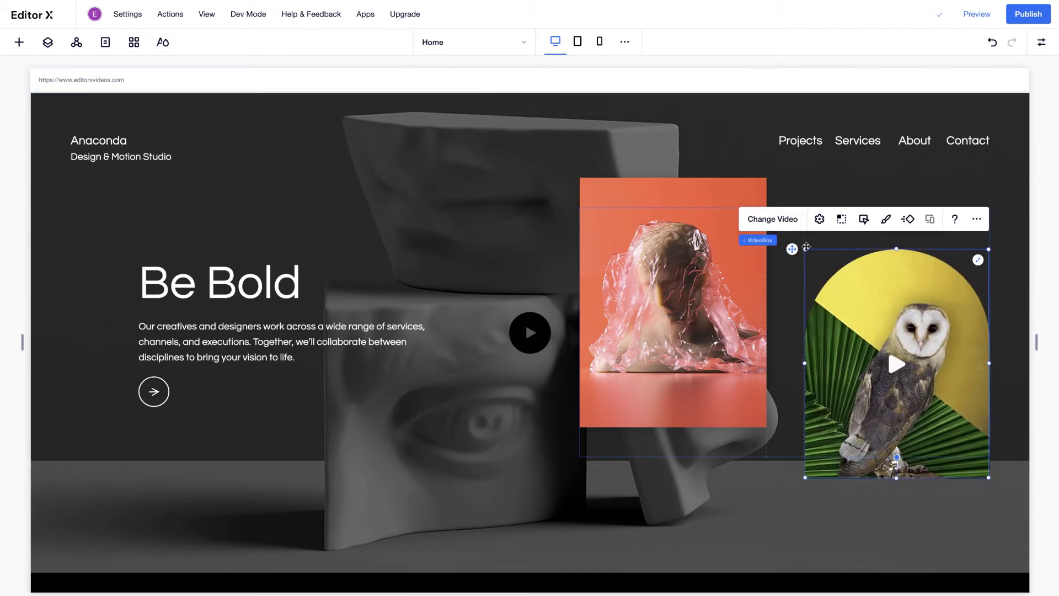
- Replace the box's video with the Abstract Waves clip found by searching 'waves'
{"action": "left_click", "coordinate": [772, 218]}
{"action": "left_click", "coordinate": [497, 106]}
{"action": "type", "text": "waves"}
{"action": "key", "text": "Return"}
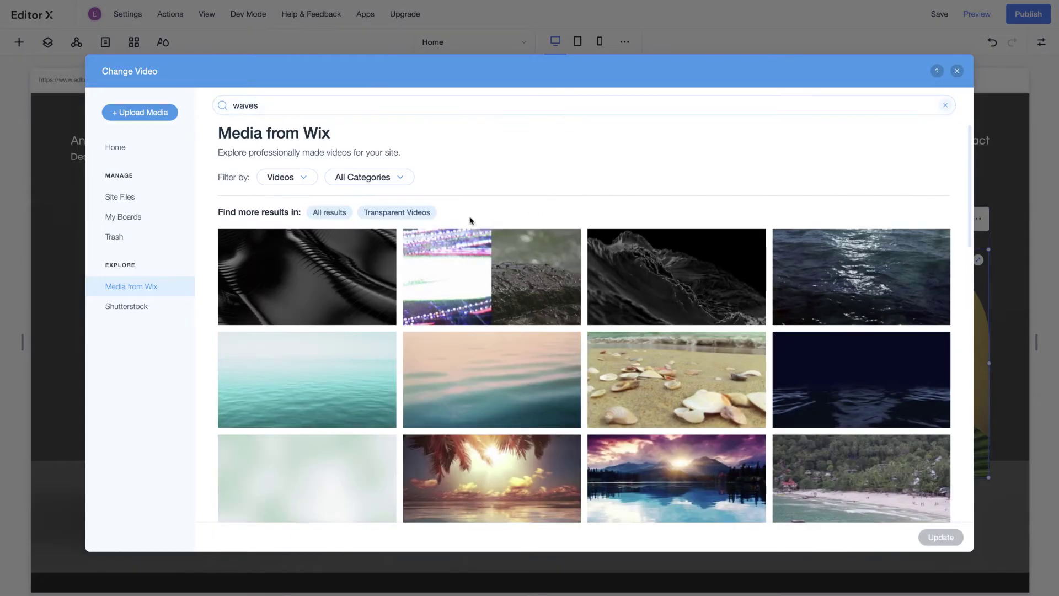
{"action": "left_click", "coordinate": [307, 277]}
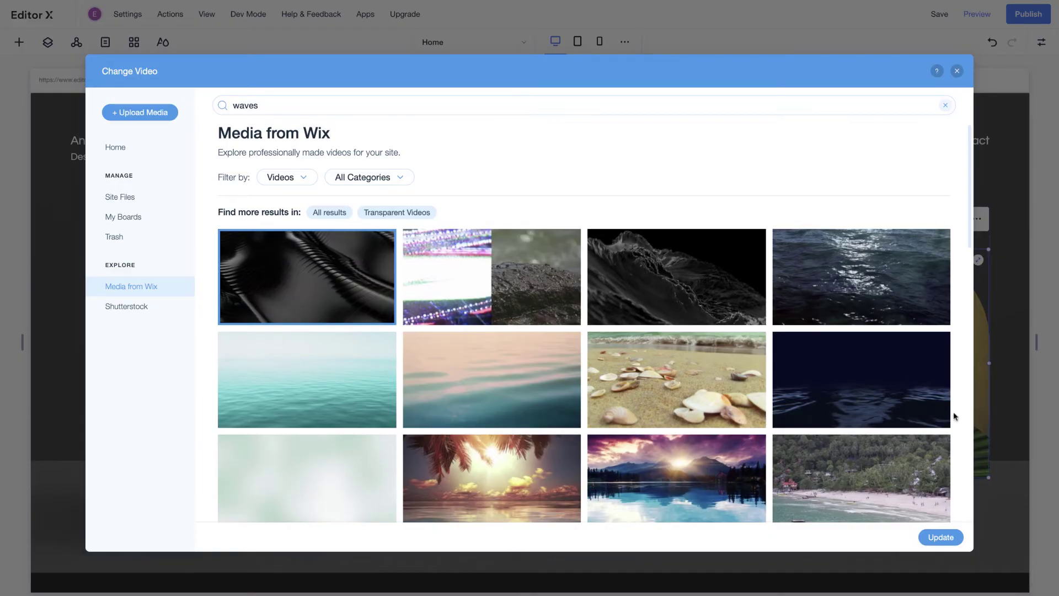
{"action": "left_click", "coordinate": [941, 537]}
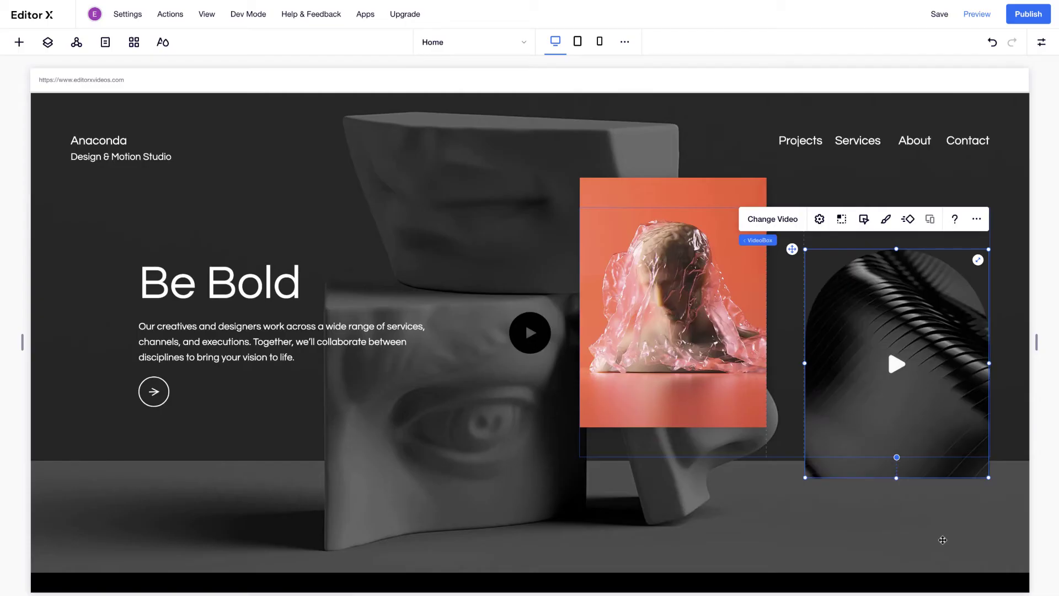
- Set the waves VideoBox's top-left and top-right corner radius to 900 px
{"action": "left_click", "coordinate": [885, 218]}
{"action": "left_click", "coordinate": [769, 427]}
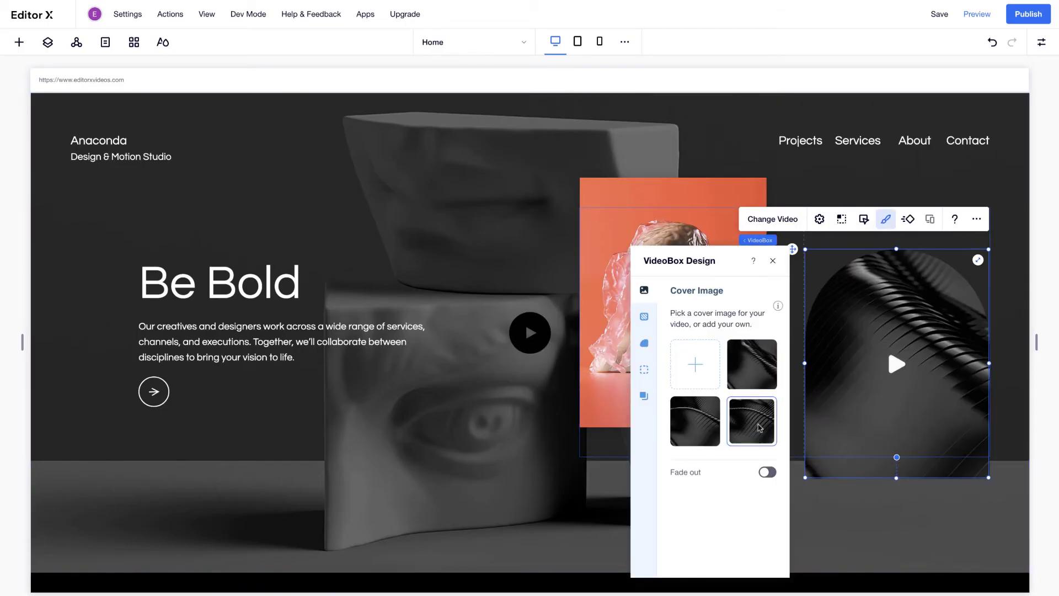
{"action": "left_click", "coordinate": [643, 316]}
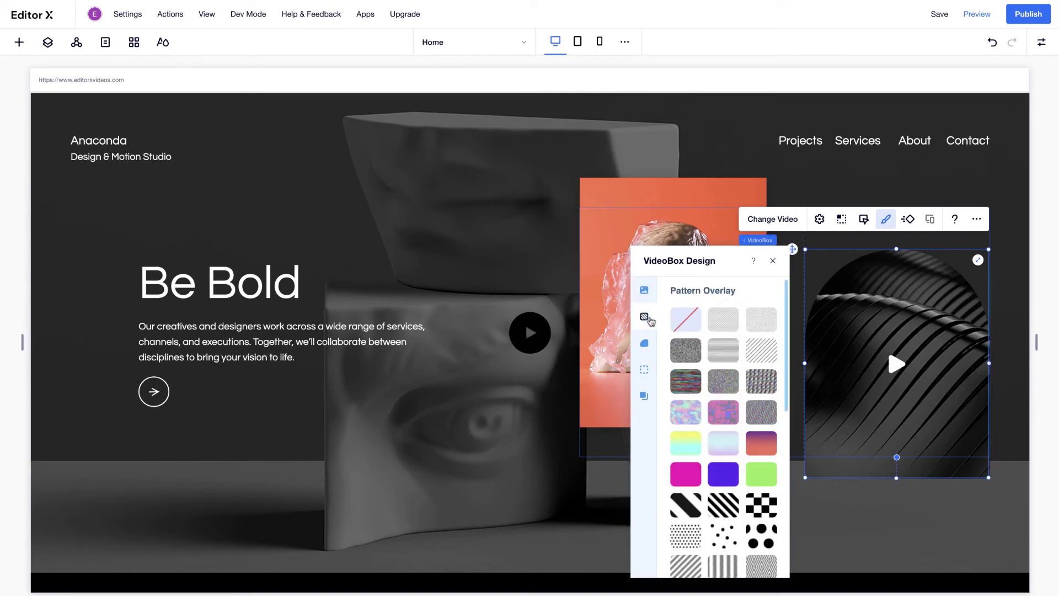
{"action": "left_click", "coordinate": [647, 350]}
{"action": "left_click", "coordinate": [681, 349]}
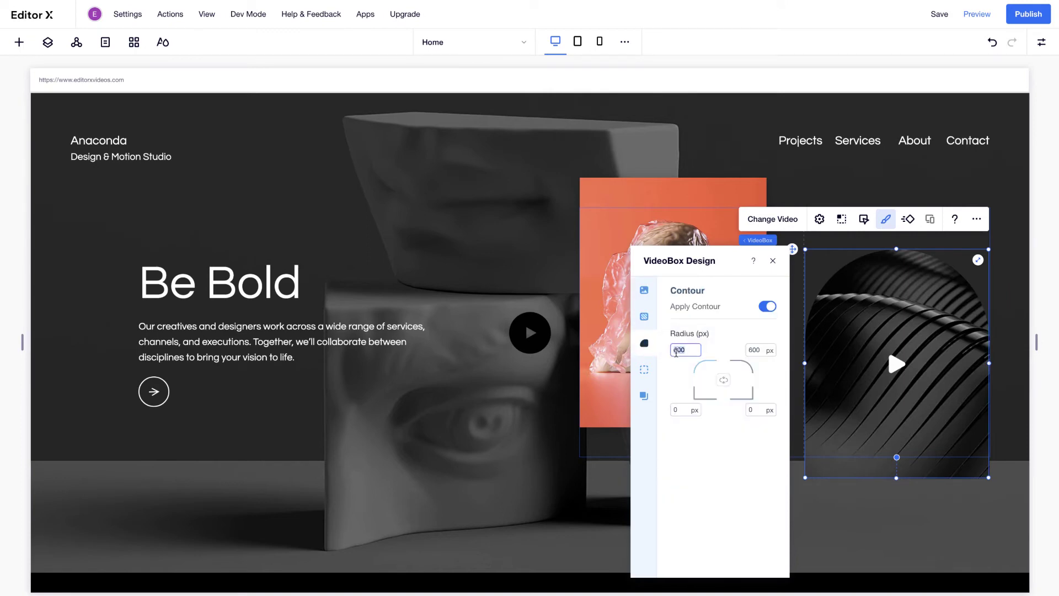
{"action": "type", "text": "900"}
{"action": "left_click", "coordinate": [756, 352]}
{"action": "type", "text": "600"}
{"action": "type", "text": "0"}
{"action": "left_click", "coordinate": [719, 360]}
- Review the VideoBox border and shadow options, then close its design settings
{"action": "left_click", "coordinate": [645, 370]}
{"action": "left_click", "coordinate": [645, 397]}
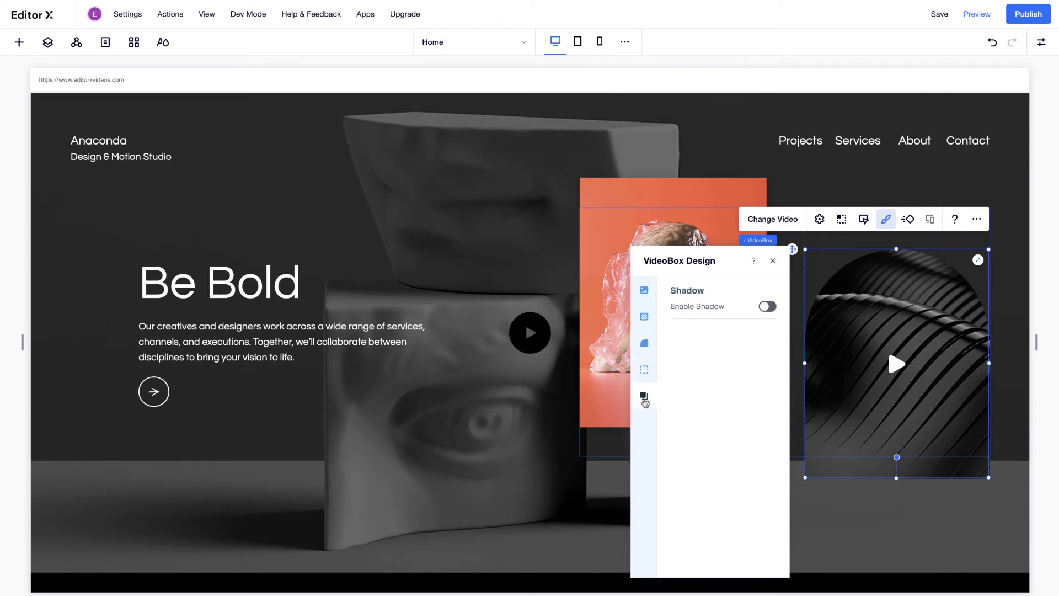
{"action": "left_click", "coordinate": [773, 261]}
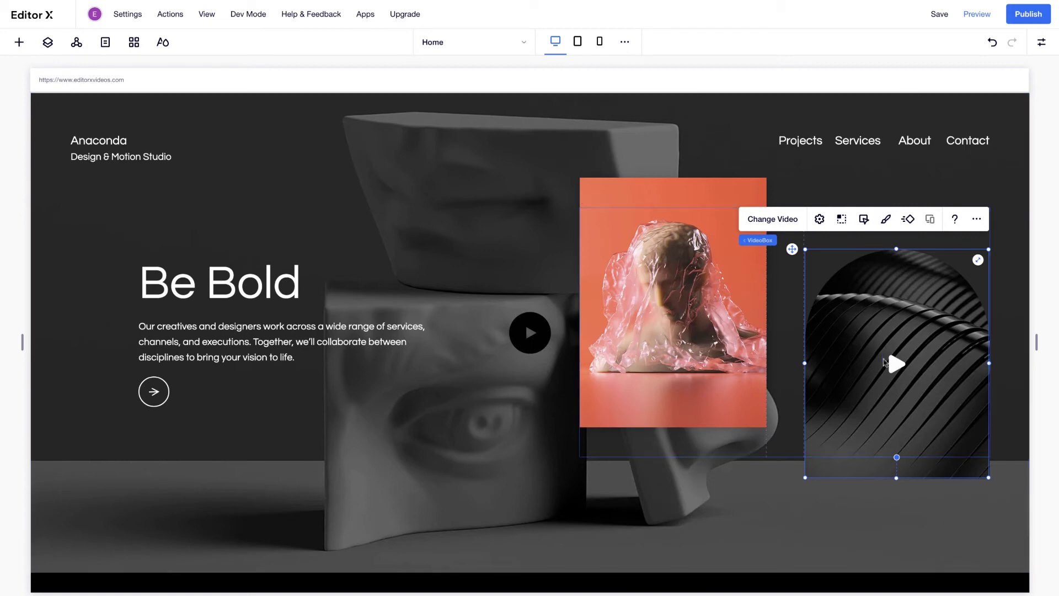
- Browse alternative play button styles inside the VideoBox, then deselect the button
{"action": "left_click", "coordinate": [895, 364]}
{"action": "left_click", "coordinate": [855, 316]}
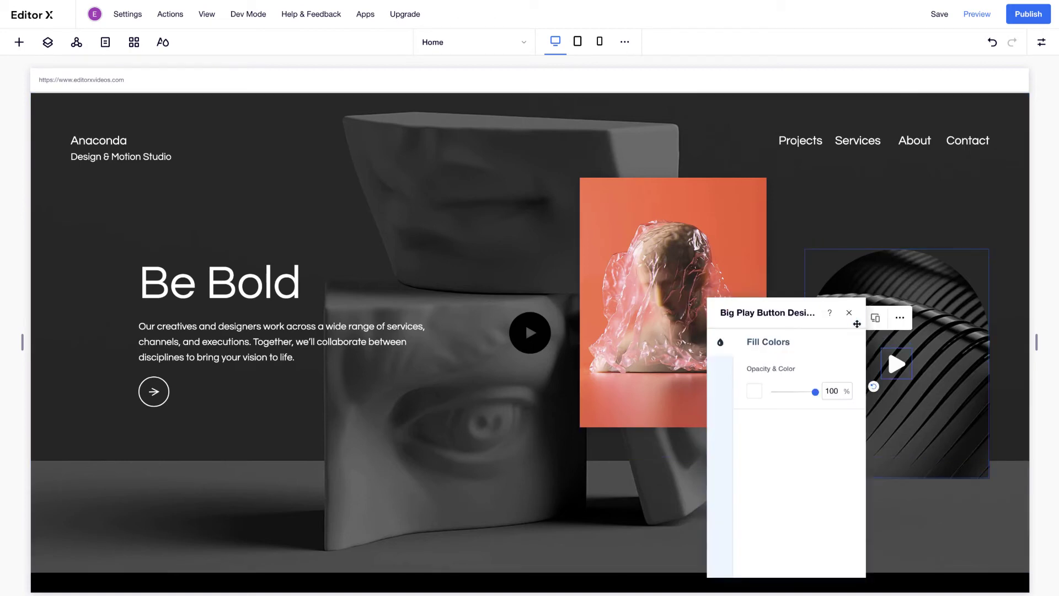
{"action": "left_click", "coordinate": [812, 322]}
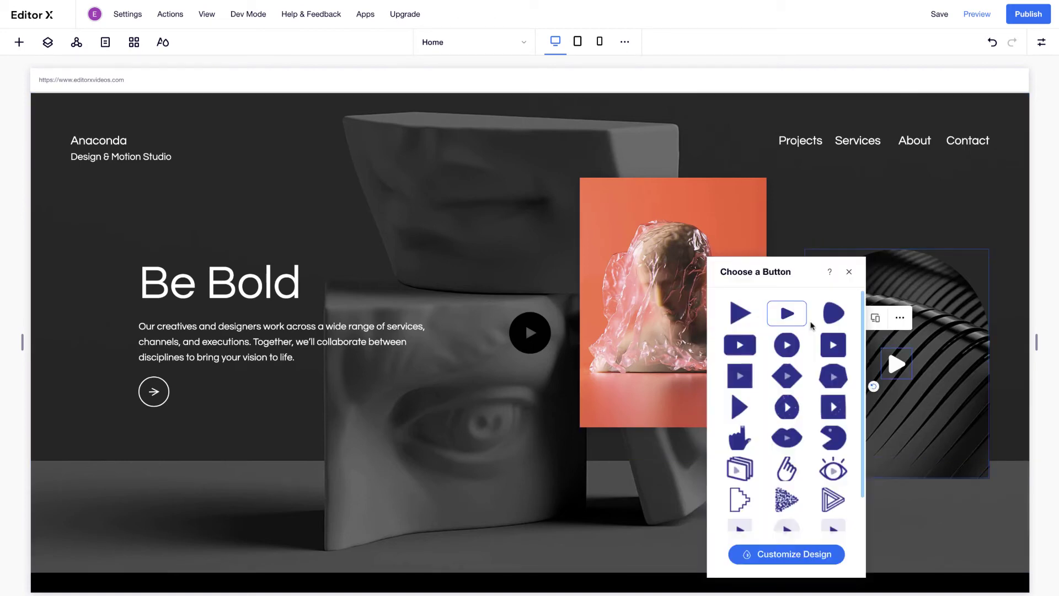
{"action": "left_click", "coordinate": [849, 272]}
{"action": "left_click", "coordinate": [497, 456]}
{"action": "scroll", "coordinate": [530, 331], "scroll_direction": "down", "scroll_amount": 8}
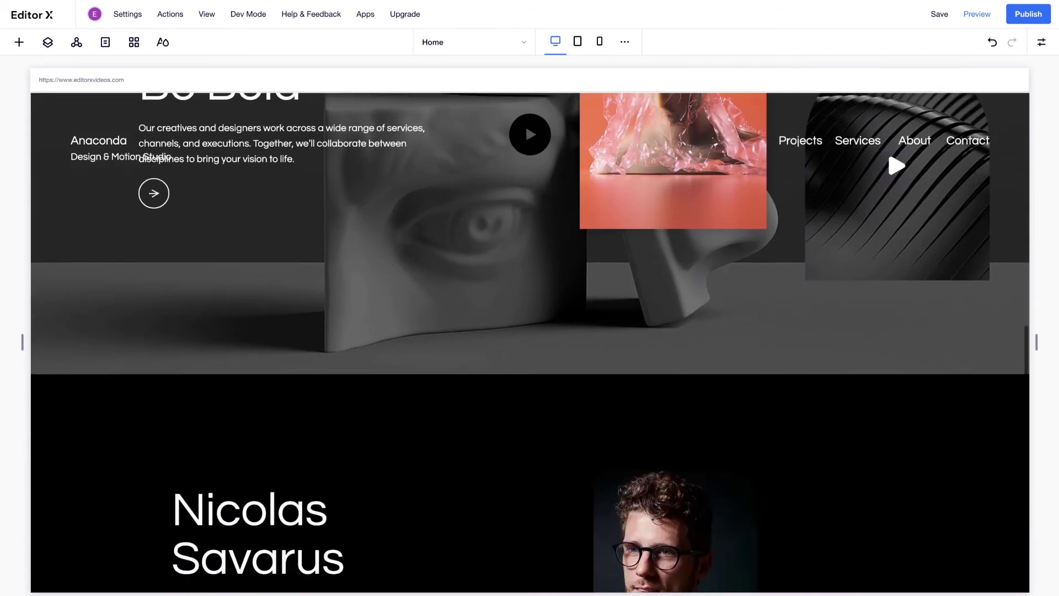
{"action": "scroll", "coordinate": [528, 583], "scroll_direction": "down", "scroll_amount": 1}
- Browse the Decorative elements and open the full Featured vector art library
{"action": "left_click", "coordinate": [18, 42]}
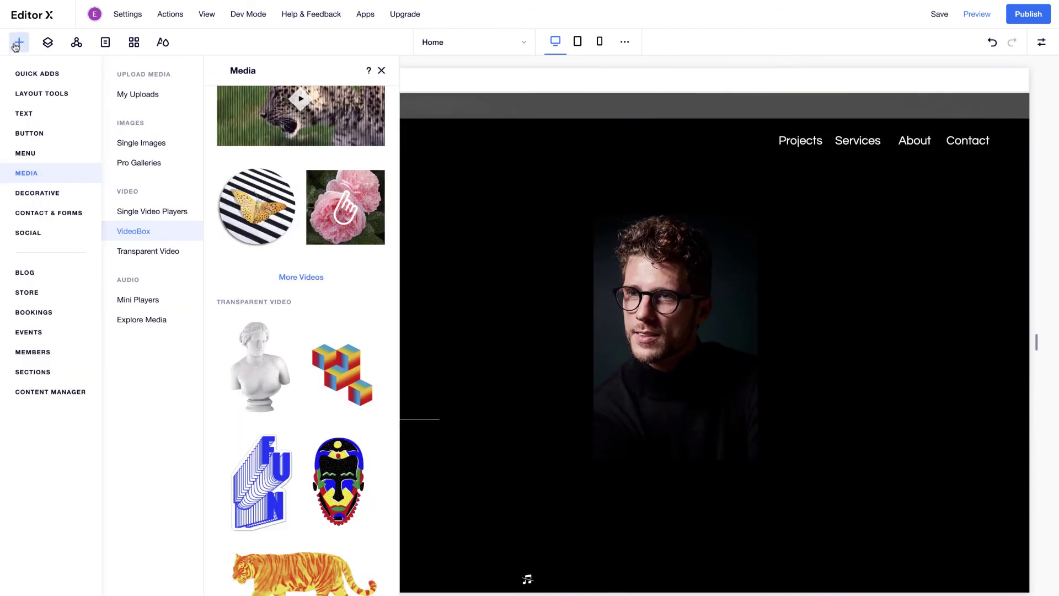
{"action": "left_click", "coordinate": [37, 193]}
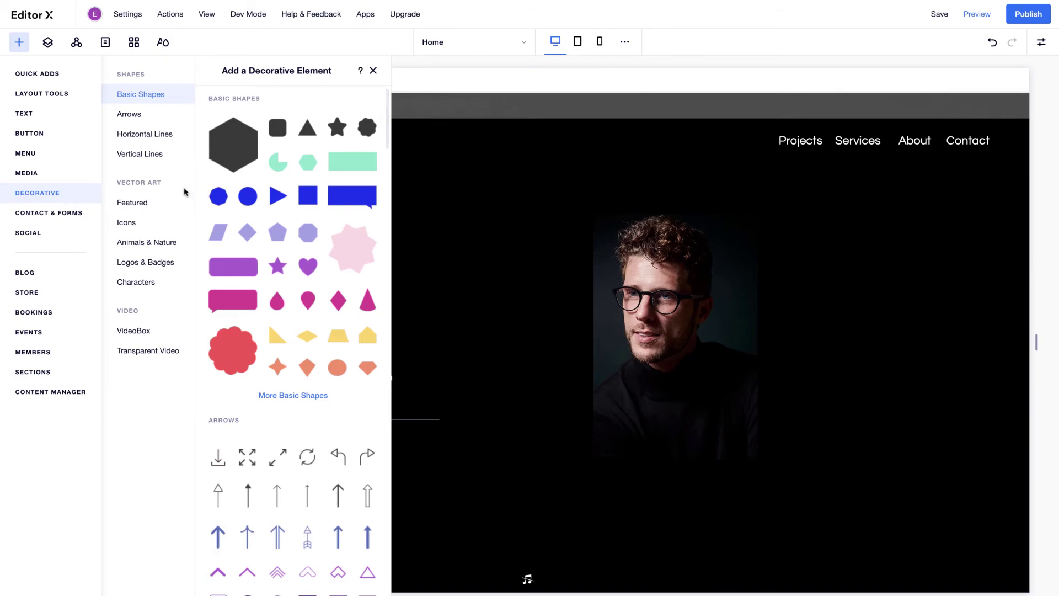
{"action": "left_click", "coordinate": [133, 201]}
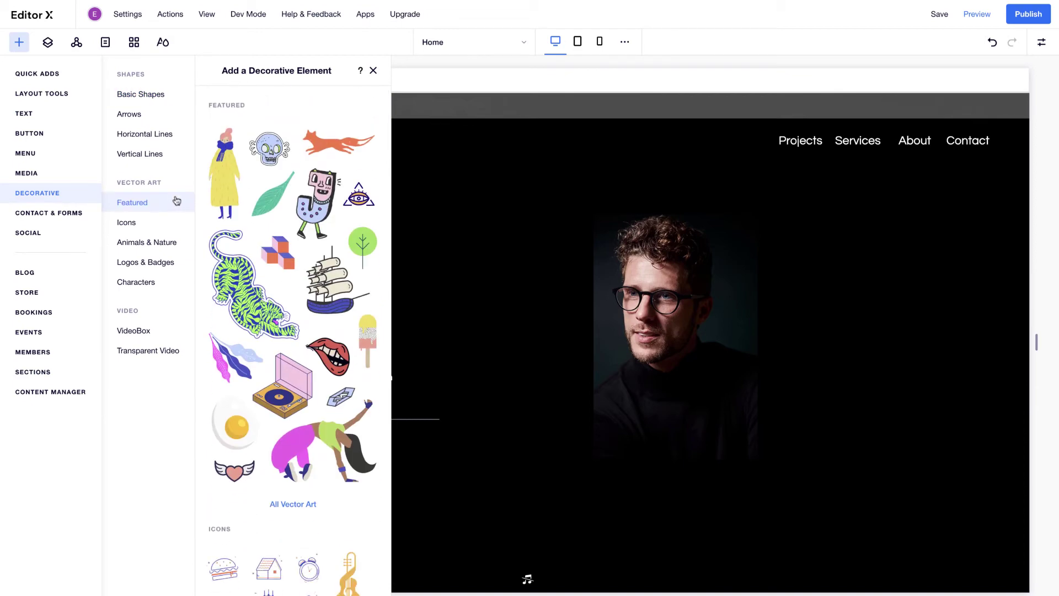
{"action": "left_click", "coordinate": [133, 330]}
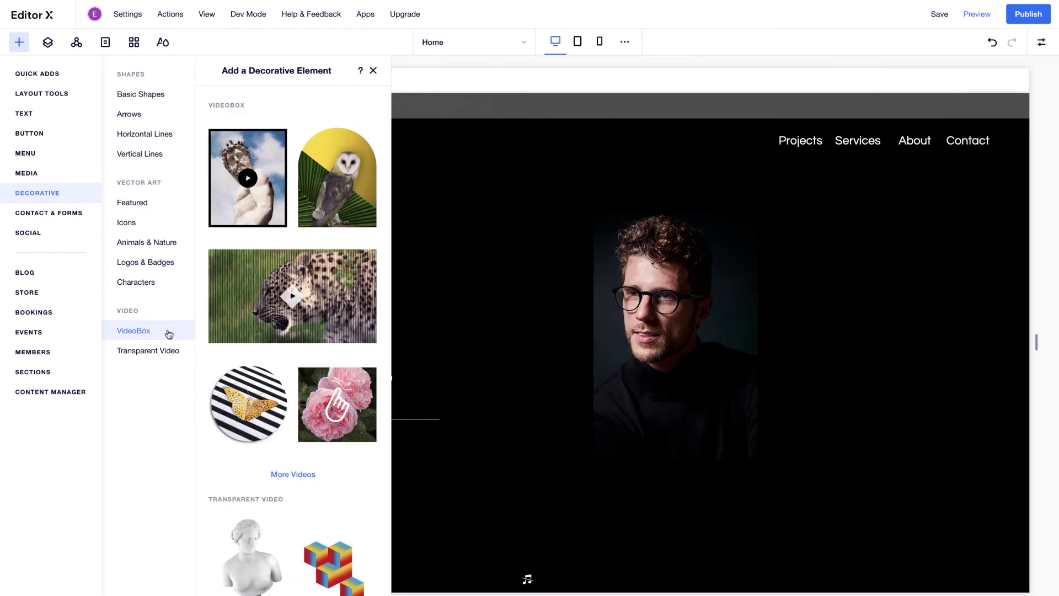
{"action": "left_click", "coordinate": [148, 350]}
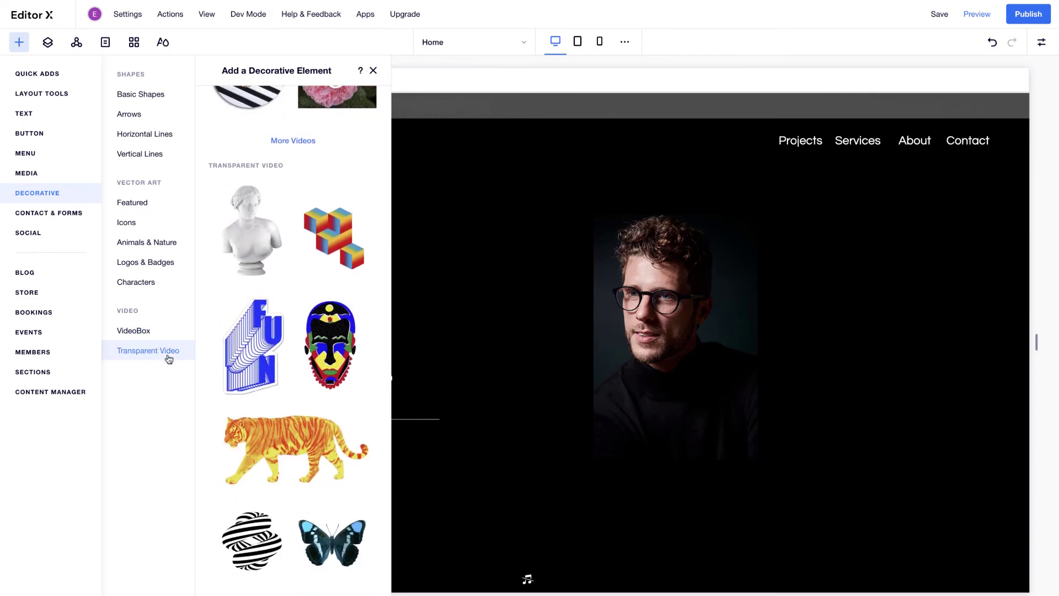
{"action": "left_click", "coordinate": [133, 203]}
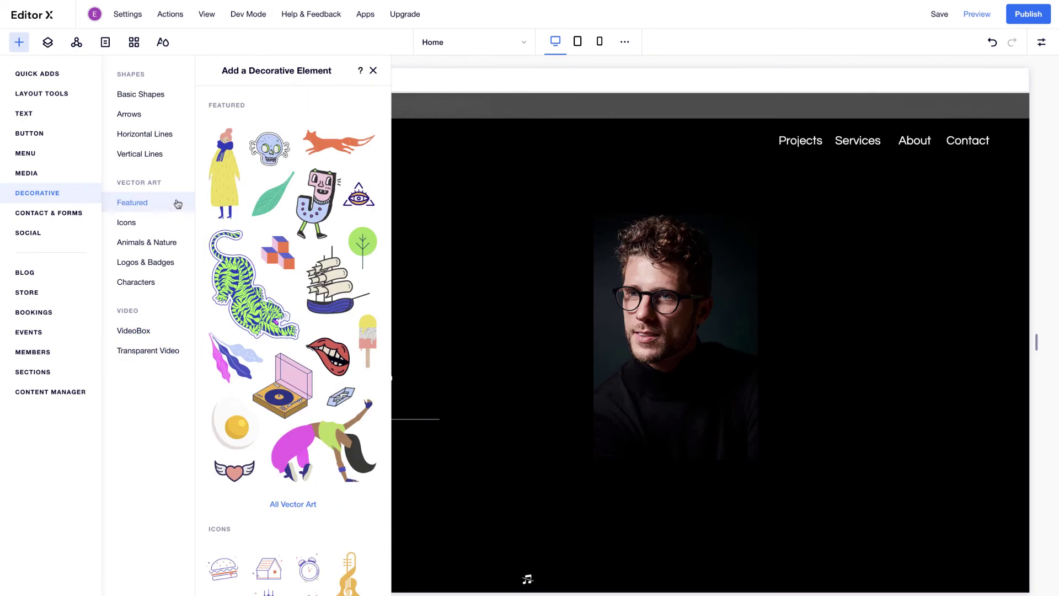
{"action": "left_click", "coordinate": [292, 504]}
{"action": "scroll", "coordinate": [496, 331], "scroll_direction": "down", "scroll_amount": 5}
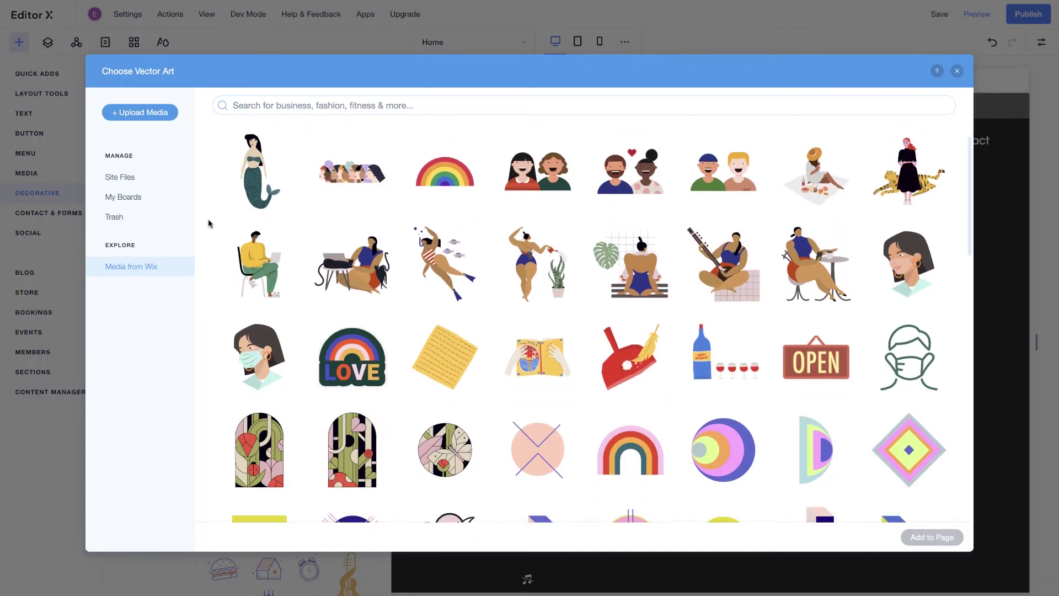
{"action": "left_click", "coordinate": [252, 290]}
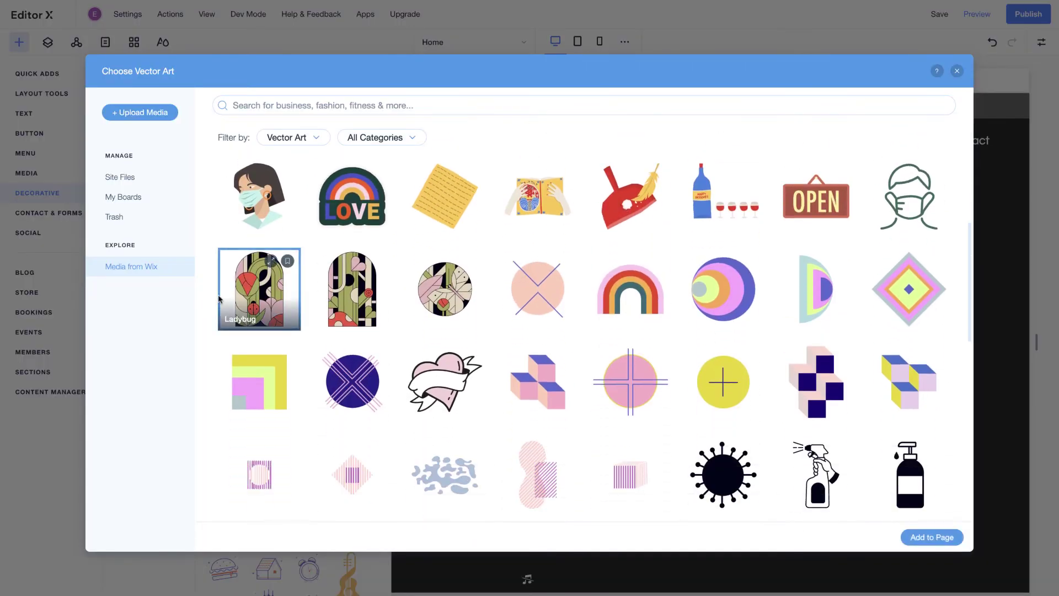
{"action": "left_click", "coordinate": [932, 536]}
{"action": "left_click_drag", "start_coordinate": [876, 430], "coordinate": [870, 406]}
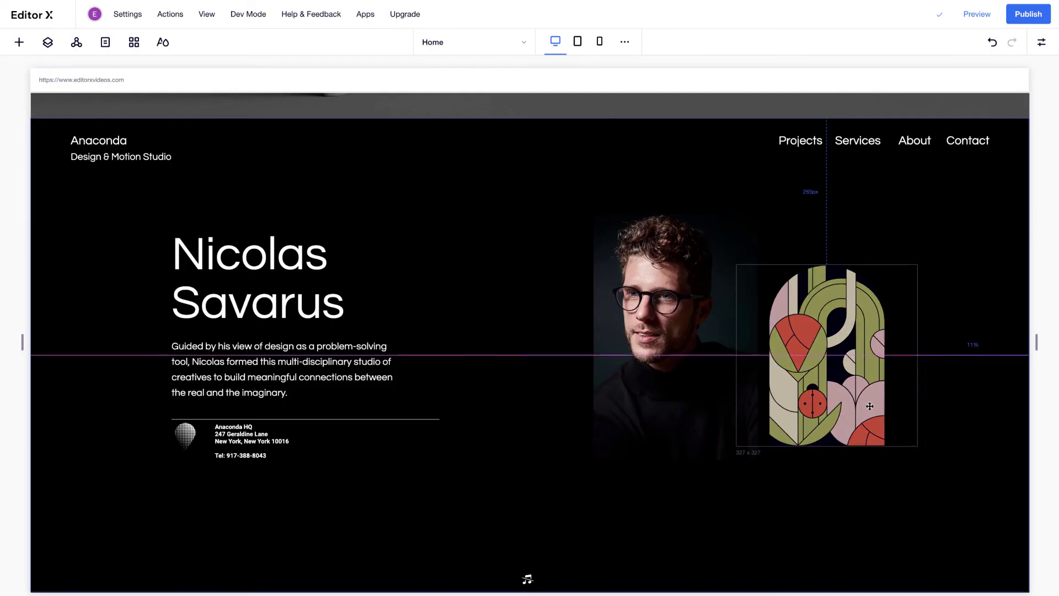
- Describe the ladybug art as 'Abstract Floral Graphic' in its Settings
{"action": "left_click", "coordinate": [832, 235]}
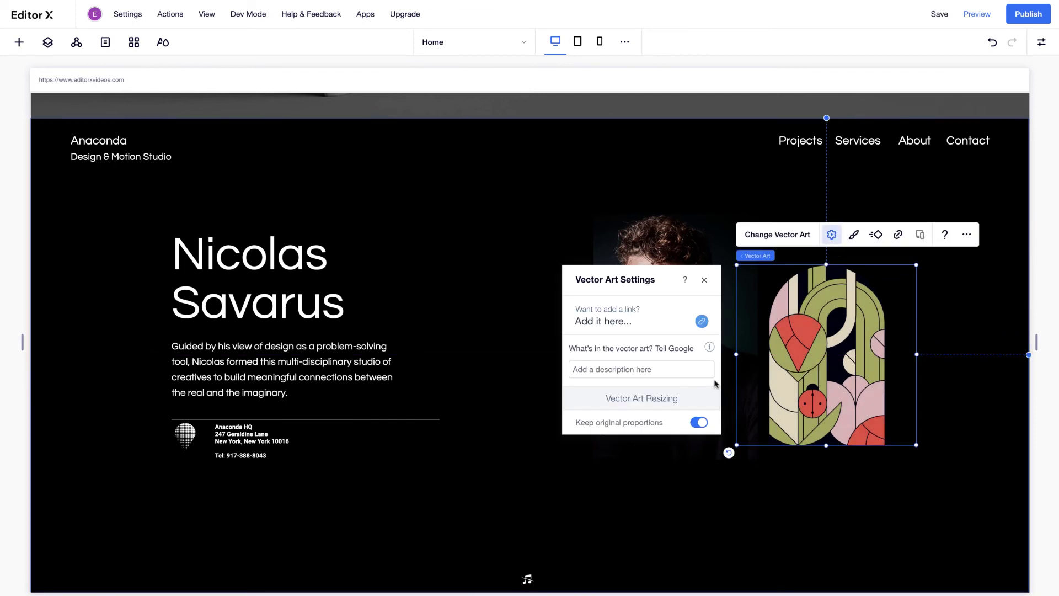
{"action": "left_click", "coordinate": [694, 369]}
{"action": "type", "text": "Abstract Floral Graphic"}
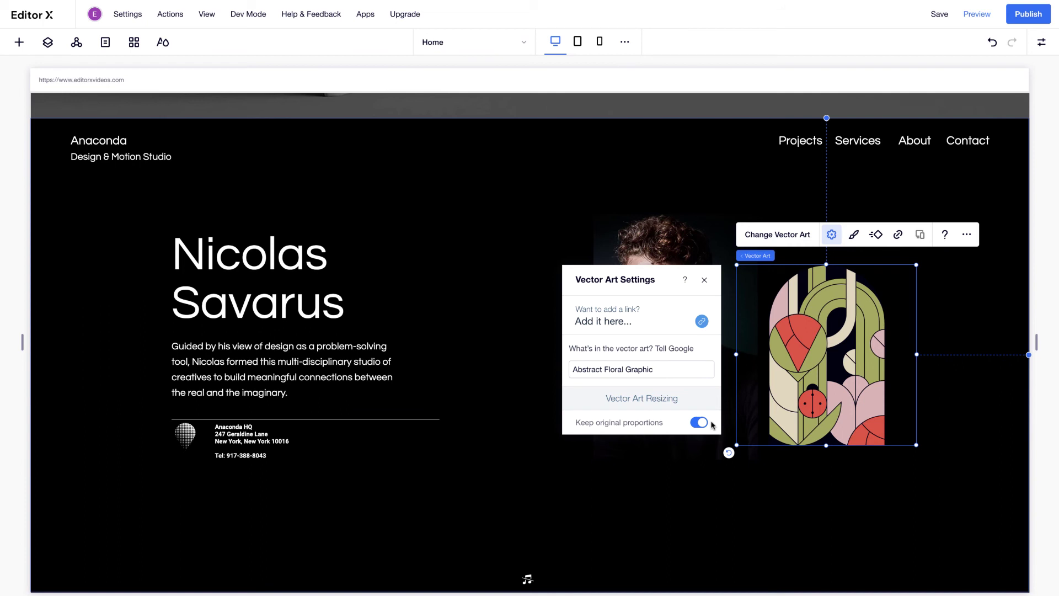
{"action": "left_click", "coordinate": [855, 235]}
- Change the ladybug art's red fill to orange and its green fill to mint
{"action": "left_click", "coordinate": [613, 386]}
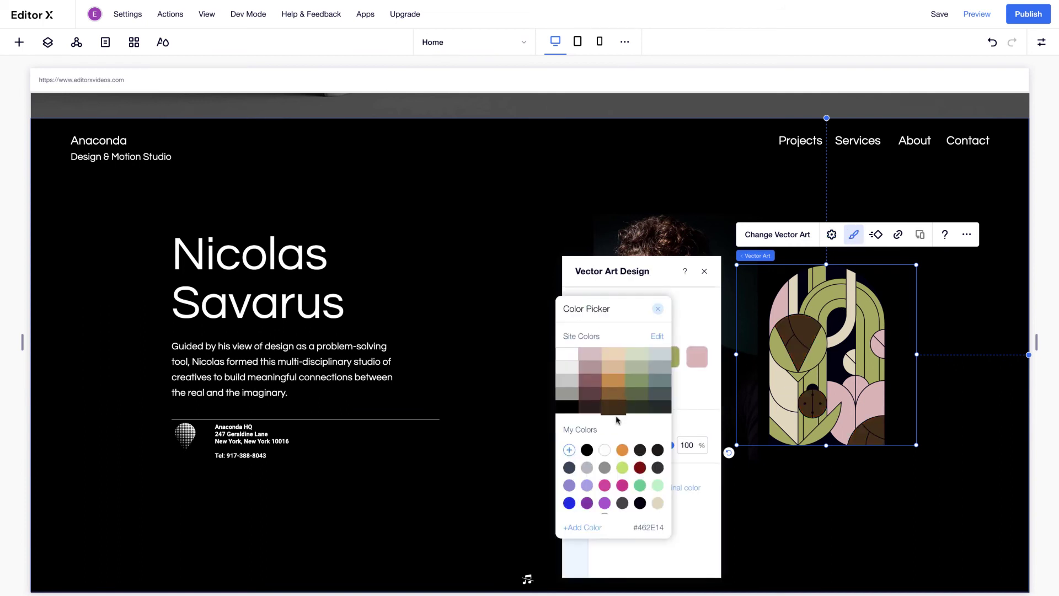
{"action": "left_click", "coordinate": [694, 405]}
{"action": "left_click", "coordinate": [673, 356]}
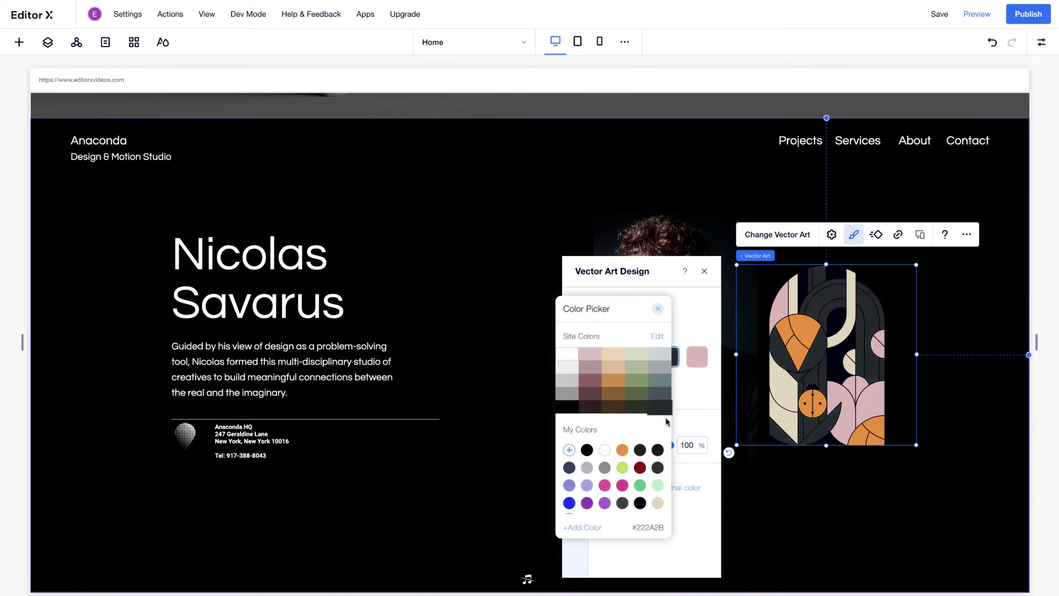
{"action": "left_click", "coordinate": [660, 485]}
- Close the colour picker and design settings, then preview the live site
{"action": "left_click", "coordinate": [661, 309]}
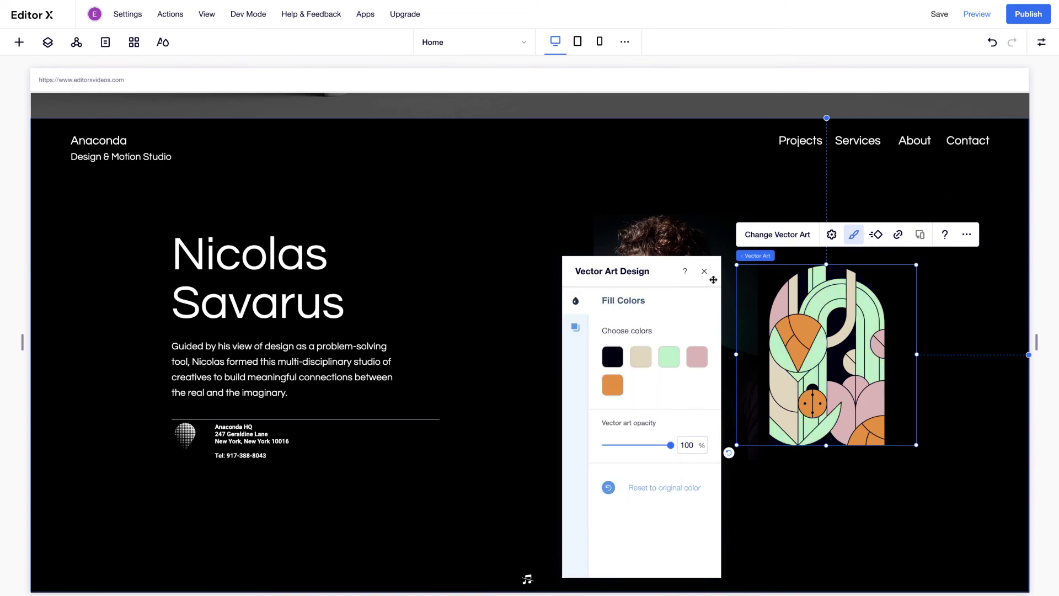
{"action": "left_click", "coordinate": [704, 272]}
{"action": "left_click", "coordinate": [977, 14]}
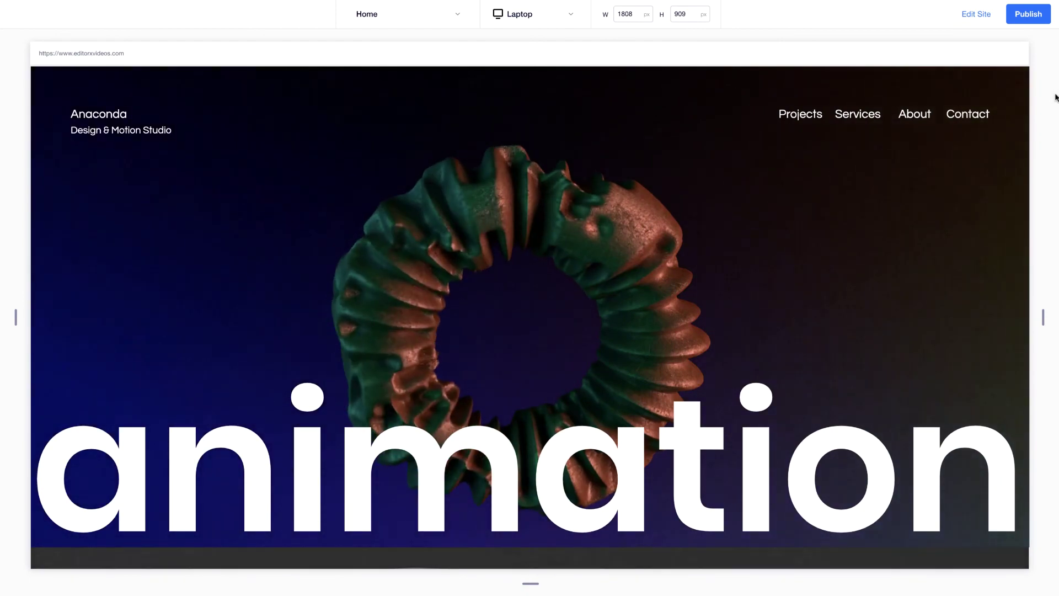
{"action": "scroll", "coordinate": [530, 332], "scroll_direction": "down", "scroll_amount": 5}
{"action": "scroll", "coordinate": [1056, 98], "scroll_direction": "down", "scroll_amount": 3}
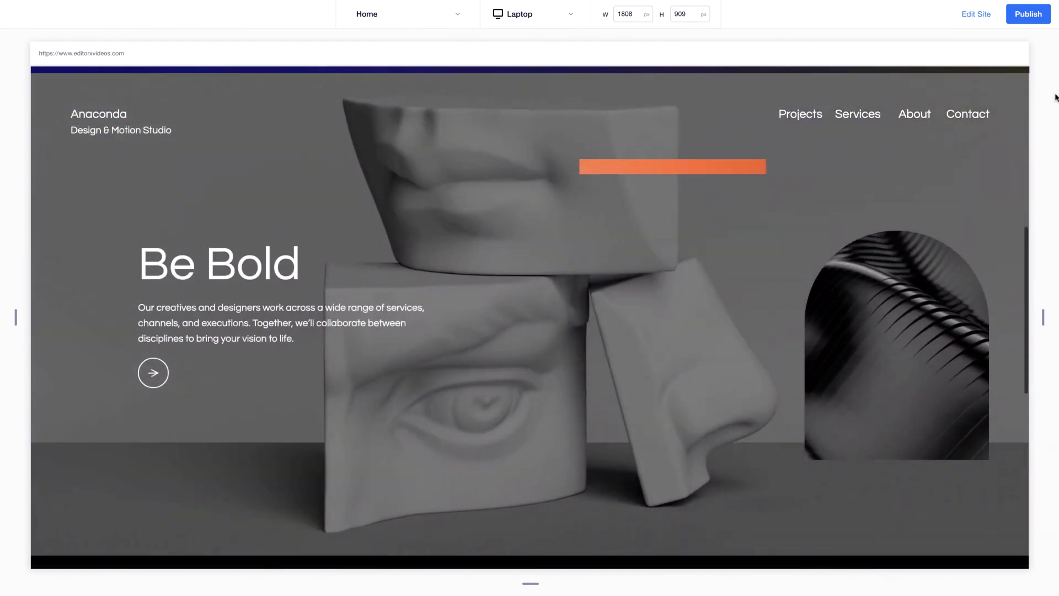